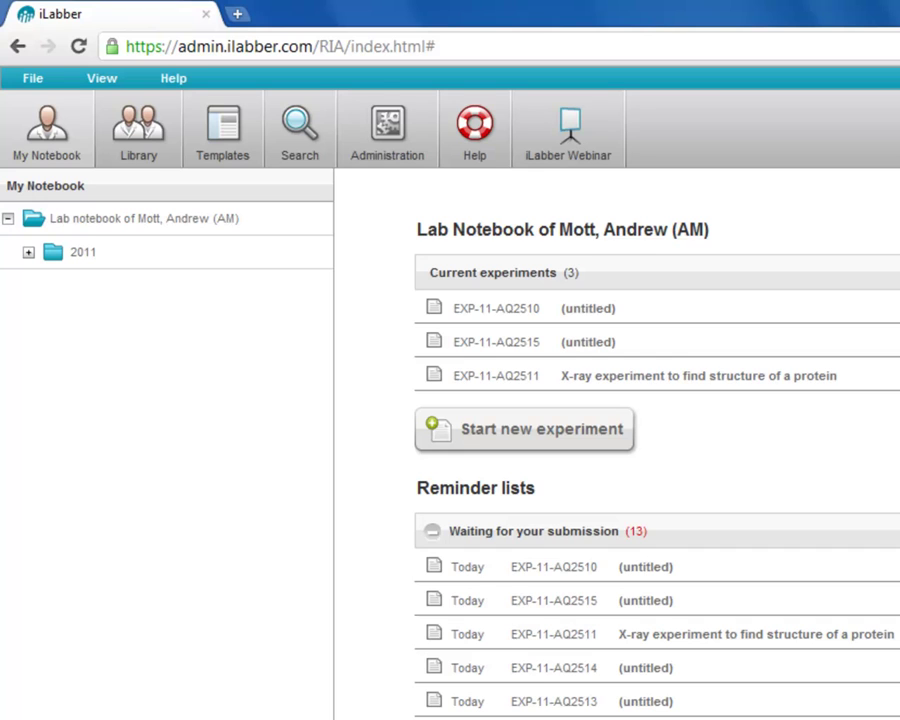
Switch from the lab notebook overview to the Templates section
{"action": "left_click", "coordinate": [223, 149]}
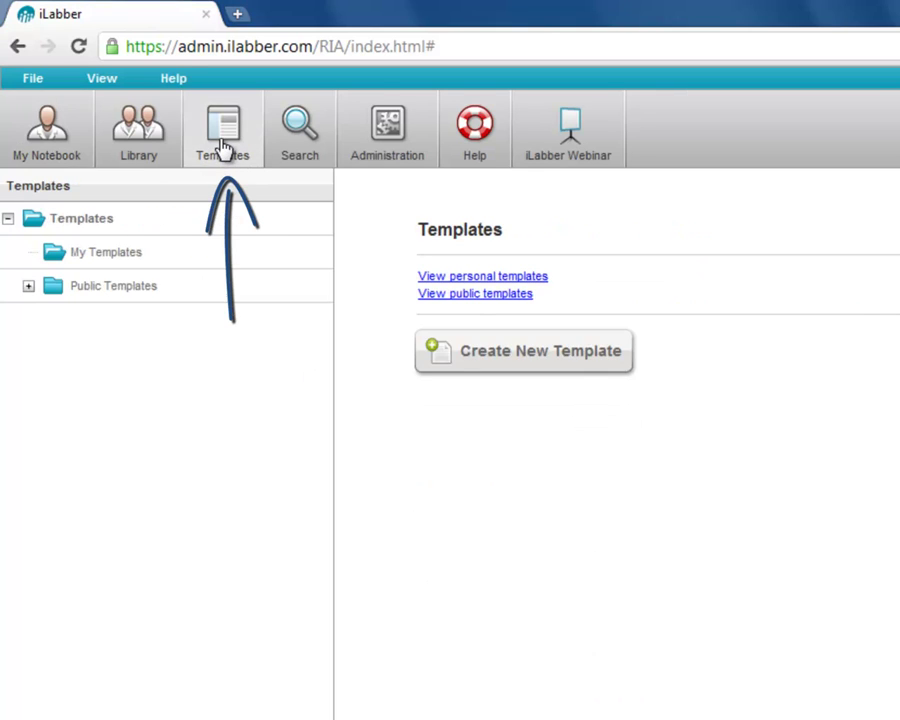
List My Templates, preview Example Template with its section types, then close its editor
{"action": "left_click", "coordinate": [253, 263]}
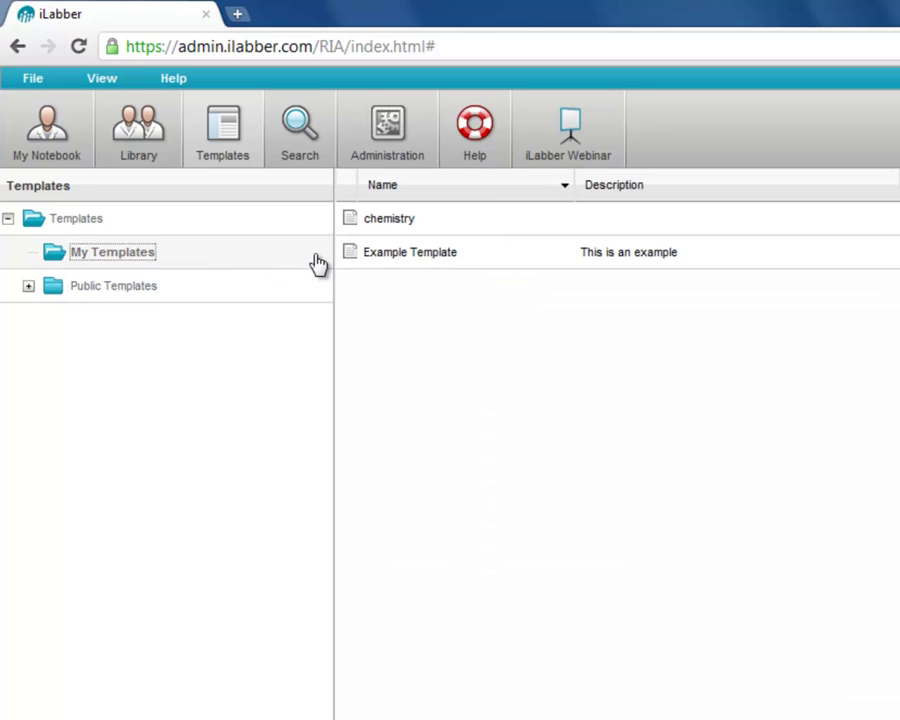
{"action": "left_click", "coordinate": [443, 262]}
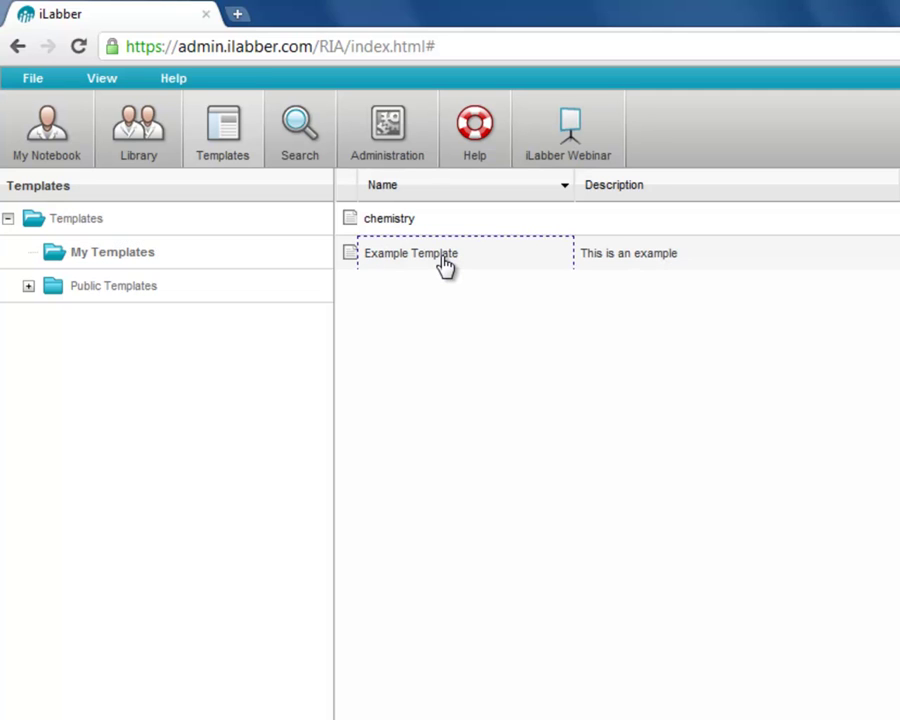
{"action": "double_click", "coordinate": [444, 262]}
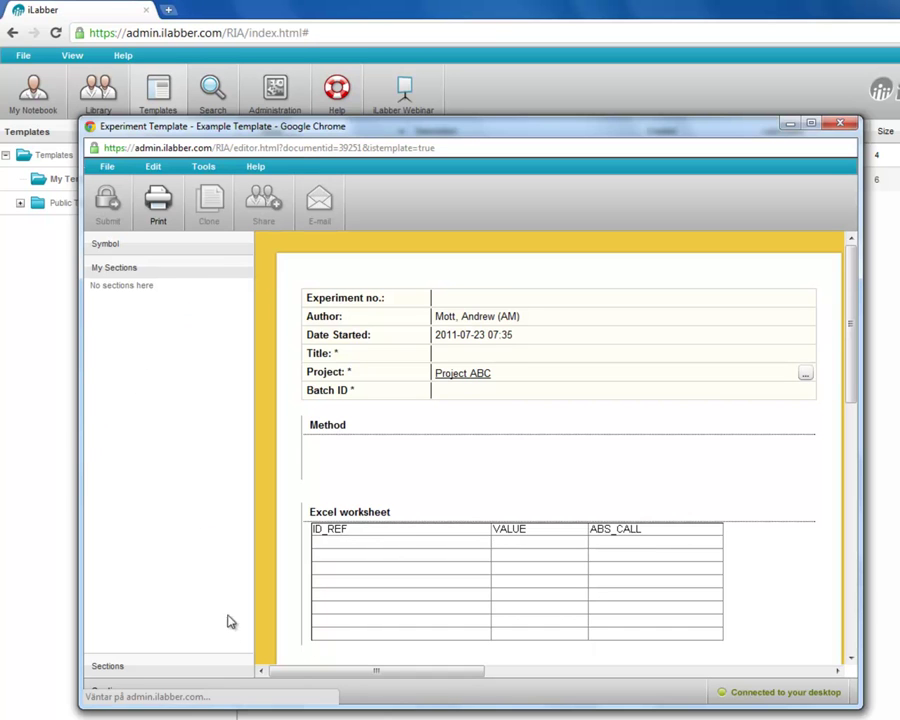
{"action": "left_click", "coordinate": [231, 662]}
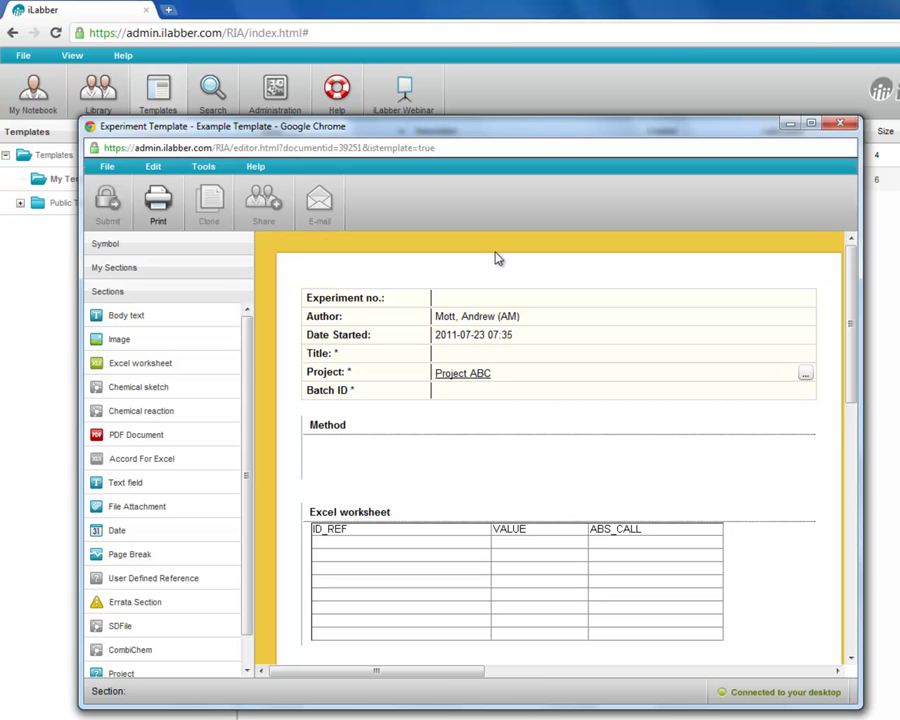
{"action": "left_click", "coordinate": [845, 127]}
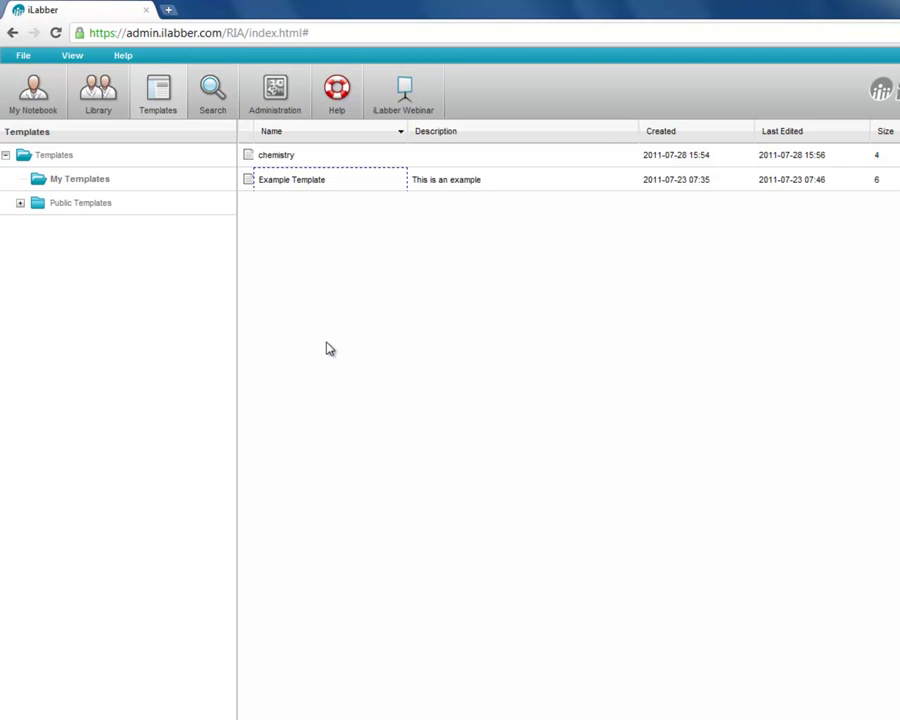
Open experiment EXP-11-AQ2510 from the notebook and start saving it as a template
{"action": "left_click", "coordinate": [30, 105]}
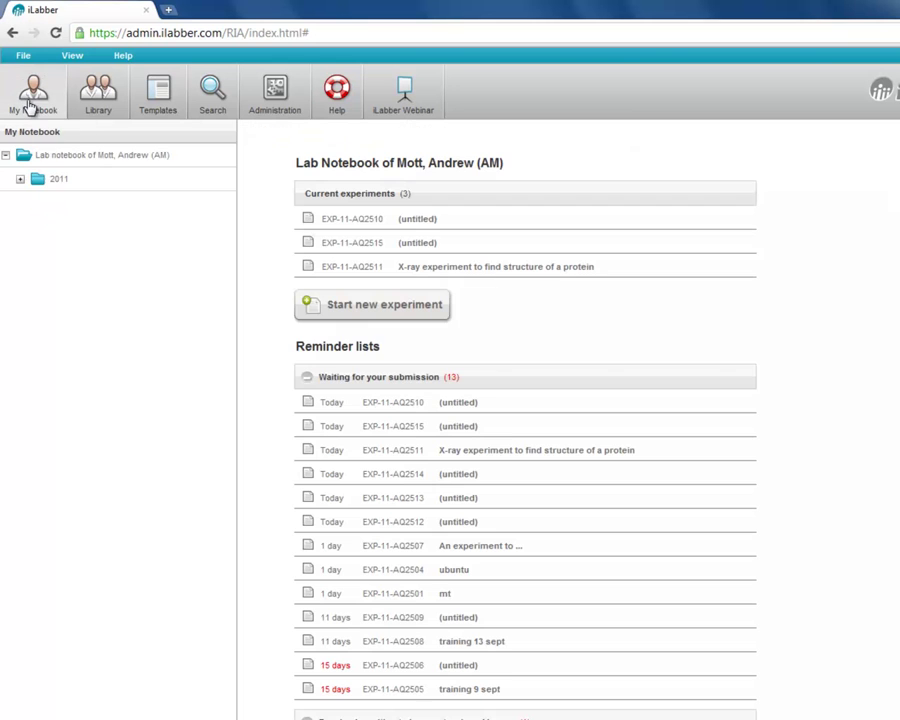
{"action": "left_click", "coordinate": [412, 224]}
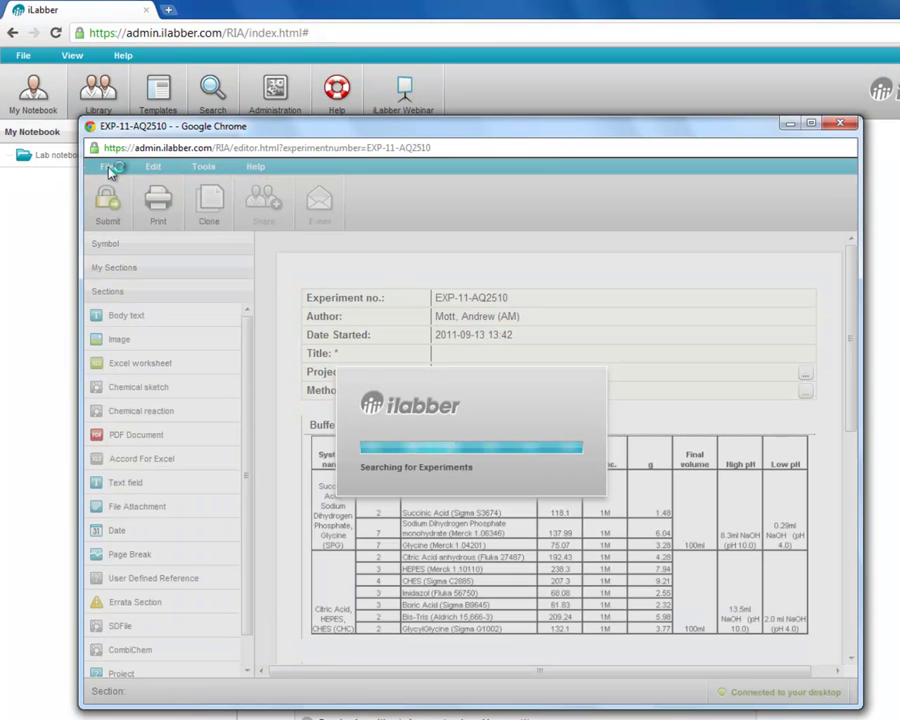
{"action": "left_click", "coordinate": [109, 168]}
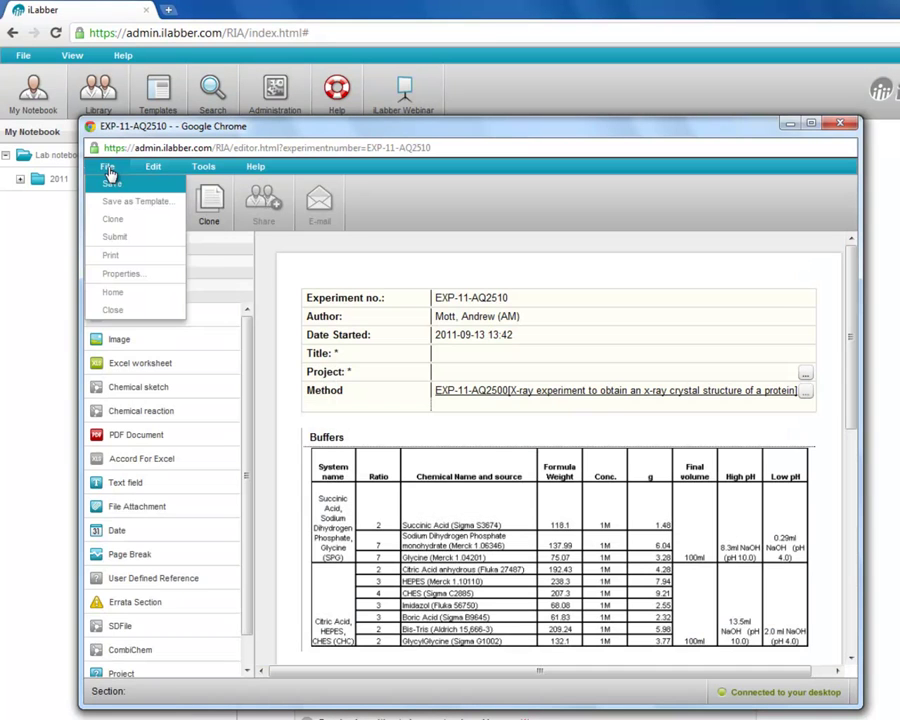
{"action": "left_click", "coordinate": [112, 204]}
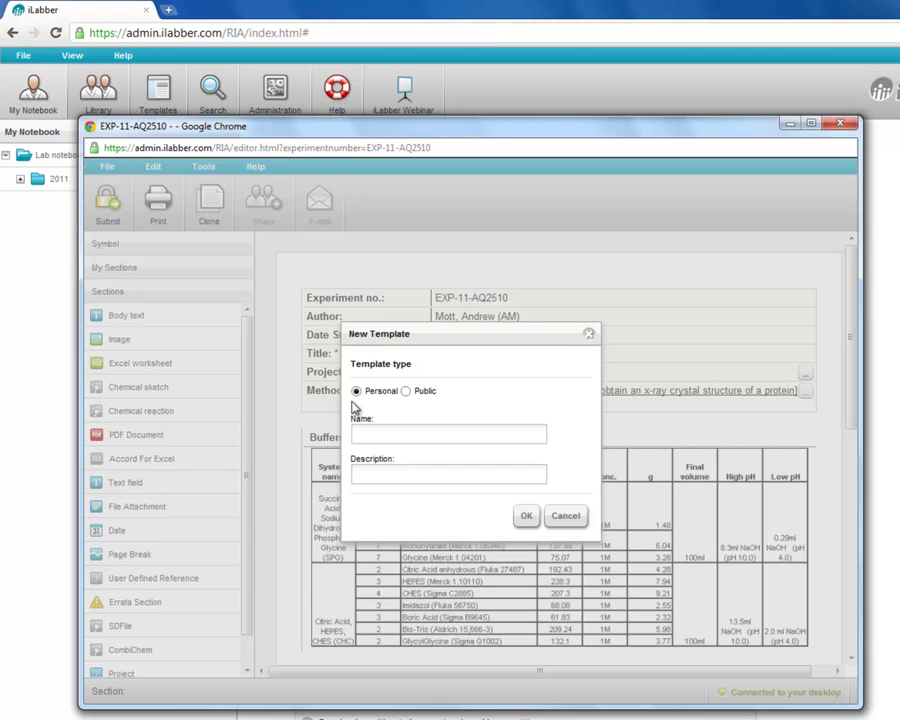
Save the template as 'template1', then close both the template and experiment windows
{"action": "left_click", "coordinate": [381, 431]}
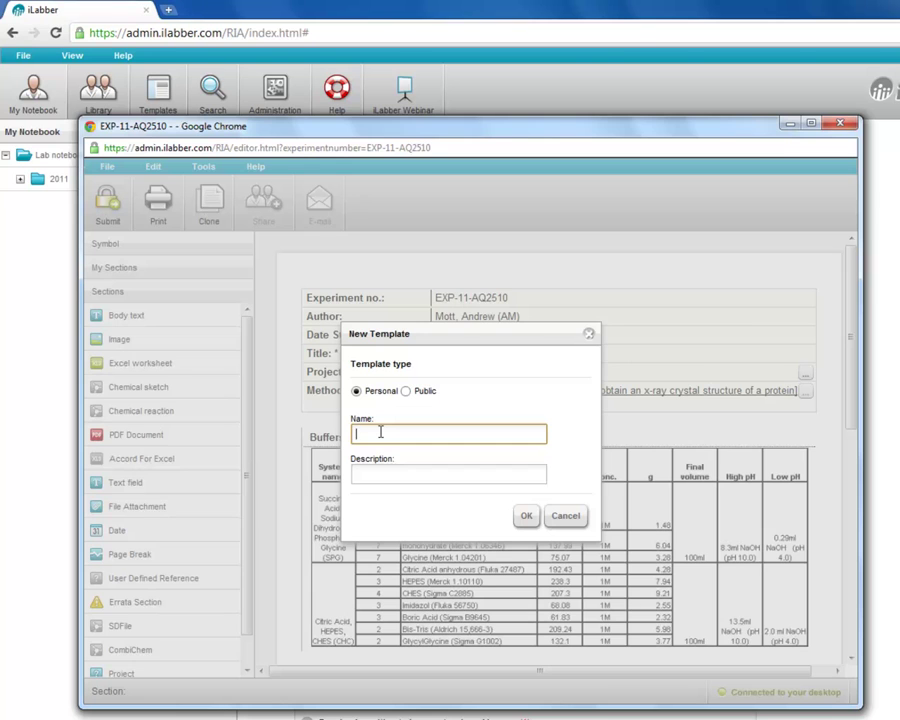
{"action": "type", "text": "template1"}
{"action": "left_click", "coordinate": [529, 520]}
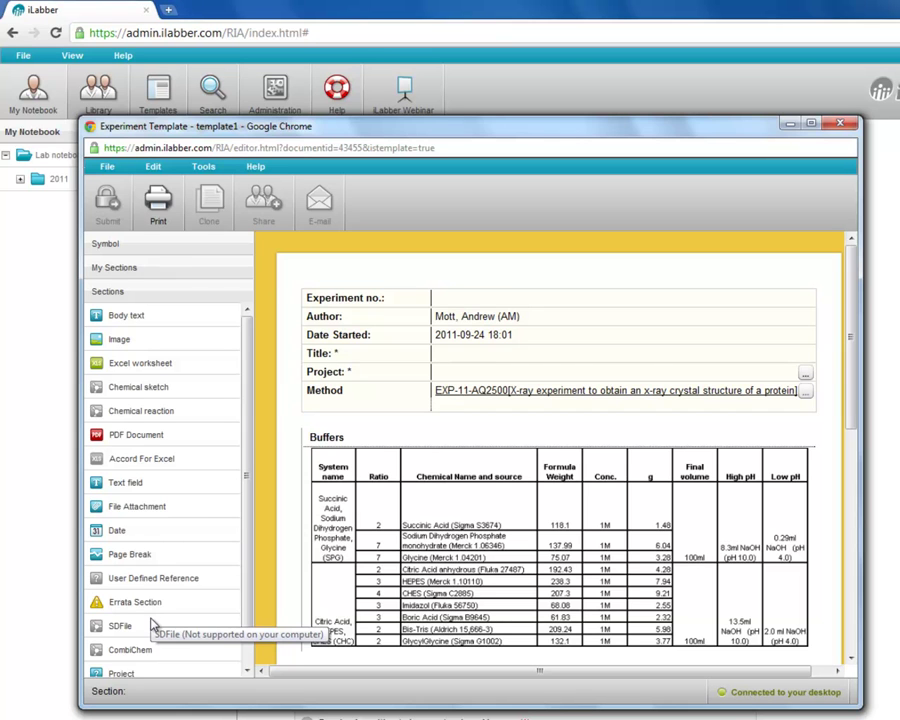
{"action": "left_click", "coordinate": [835, 124]}
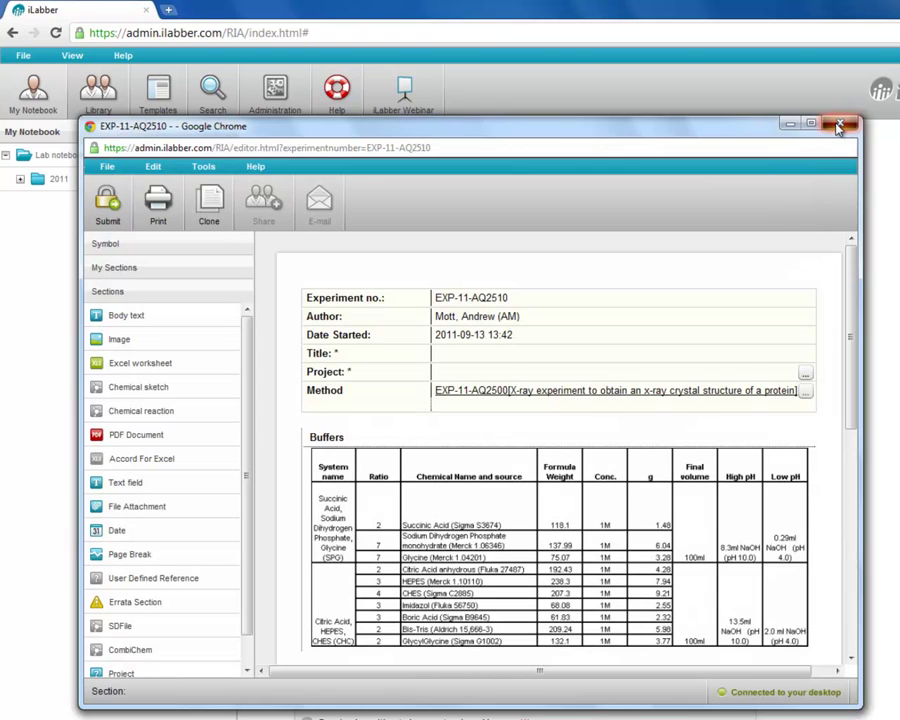
{"action": "left_click", "coordinate": [834, 126]}
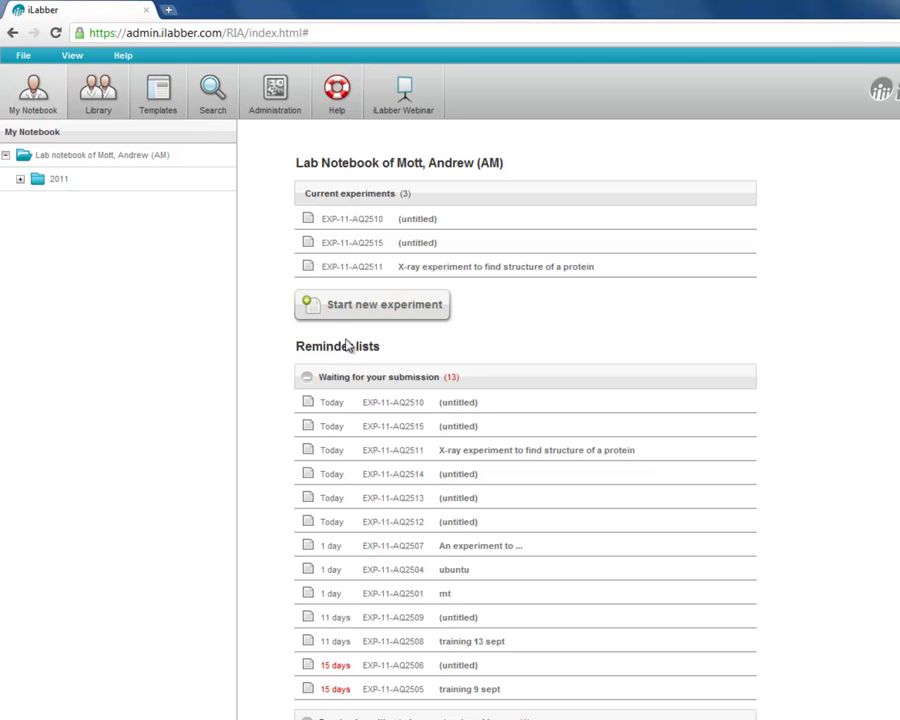
Create a new blank personal template named 'template 4'
{"action": "left_click", "coordinate": [160, 93]}
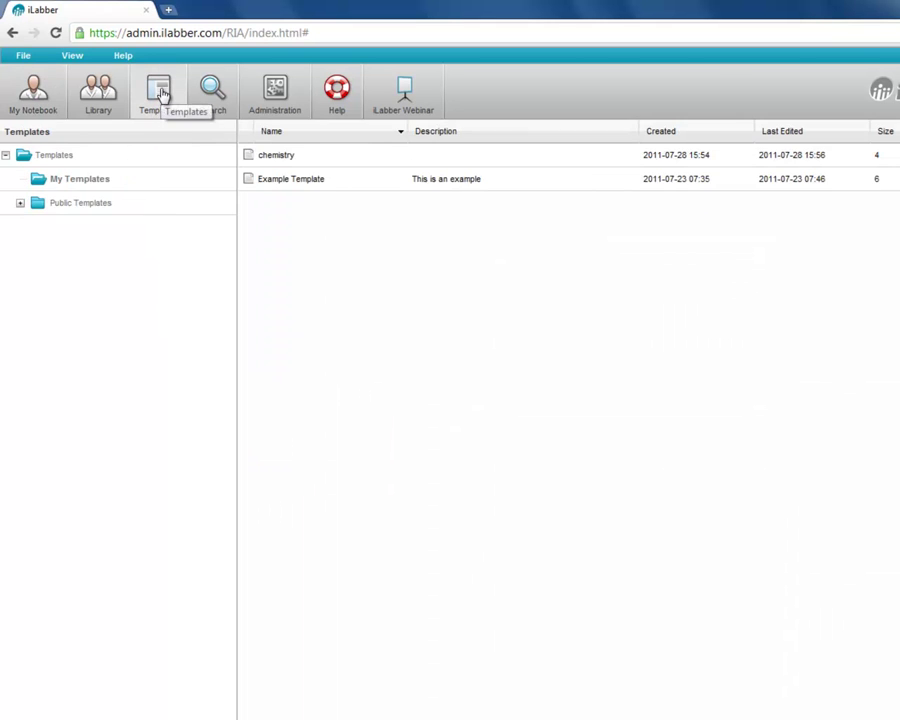
{"action": "left_click", "coordinate": [60, 158]}
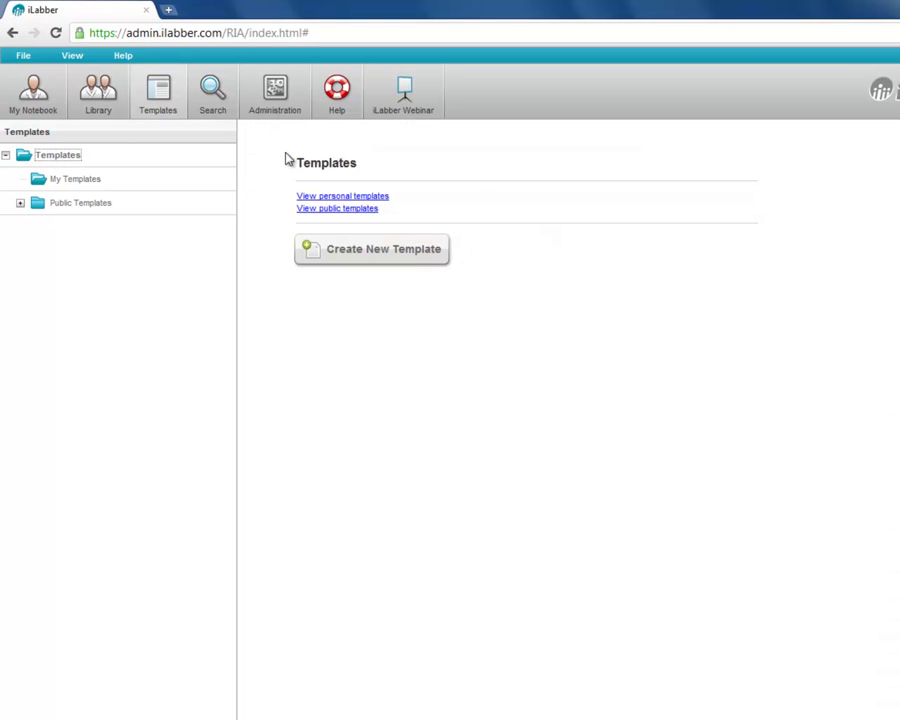
{"action": "left_click", "coordinate": [368, 252]}
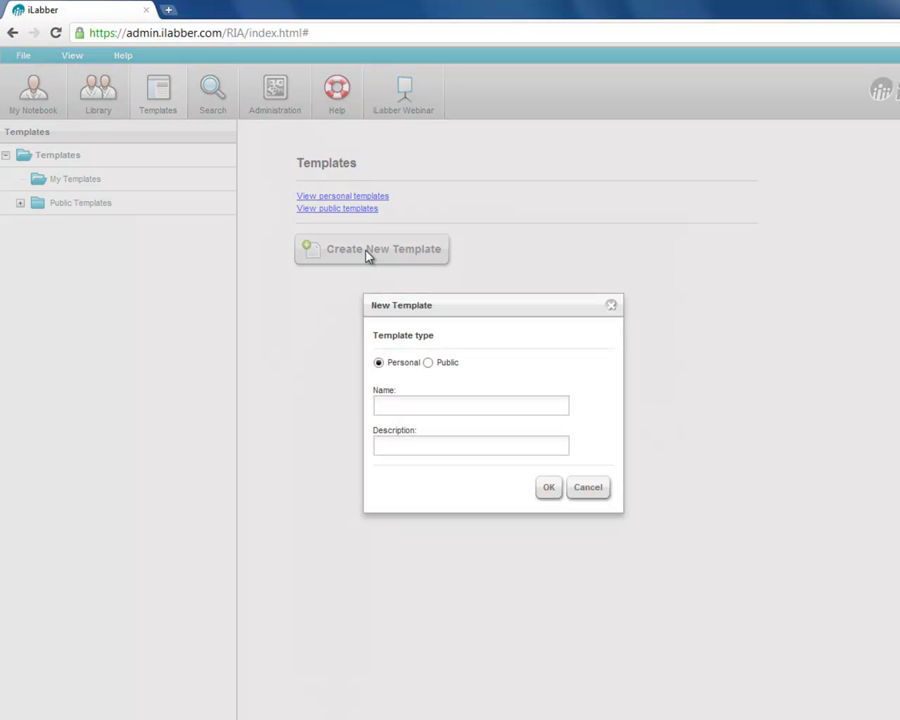
{"action": "left_click", "coordinate": [400, 403]}
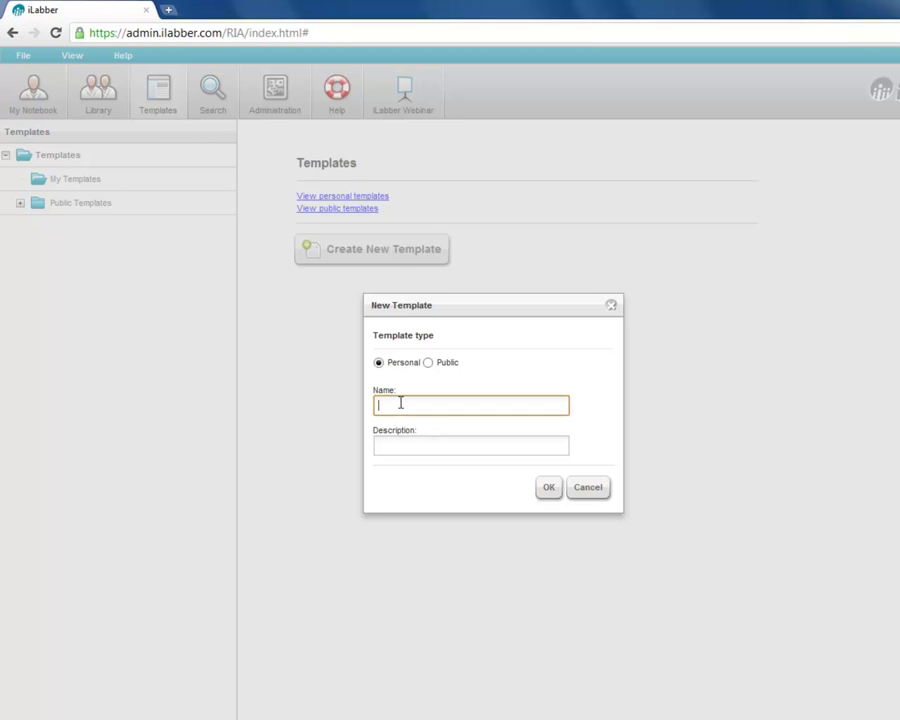
{"action": "type", "text": "template 4"}
{"action": "left_click", "coordinate": [548, 489]}
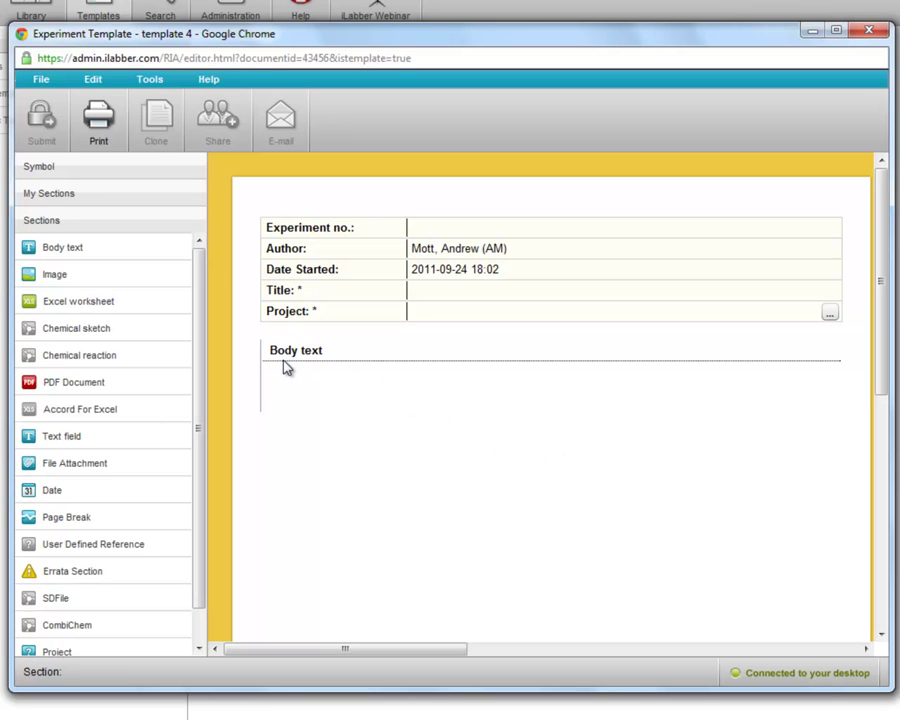
Insert a Related experiments section below the Project row of template 4
{"action": "left_click", "coordinate": [334, 316]}
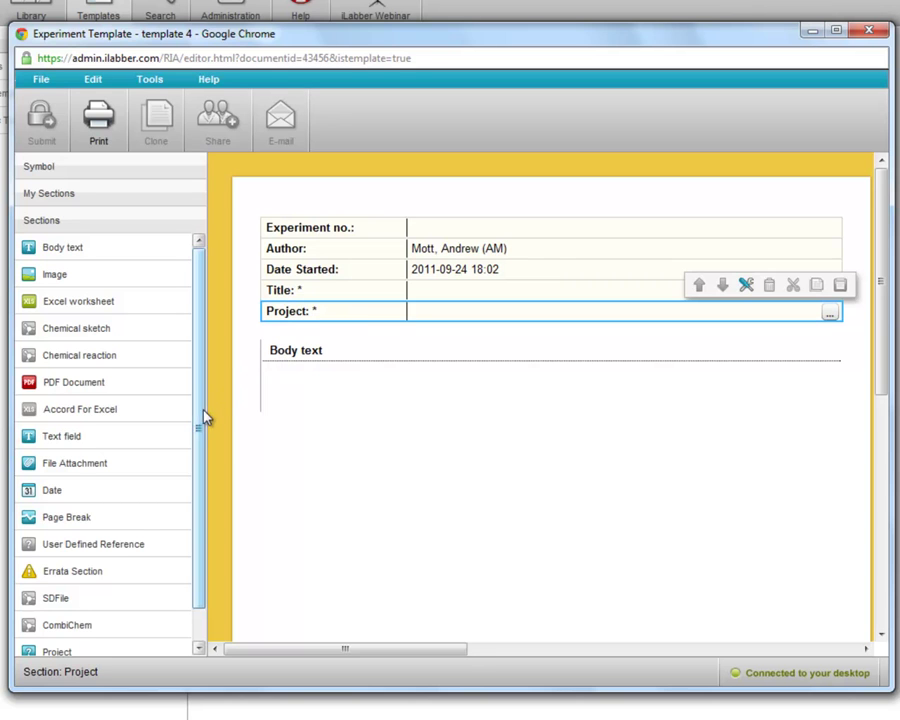
{"action": "left_click_drag", "start_coordinate": [203, 418], "coordinate": [195, 455]}
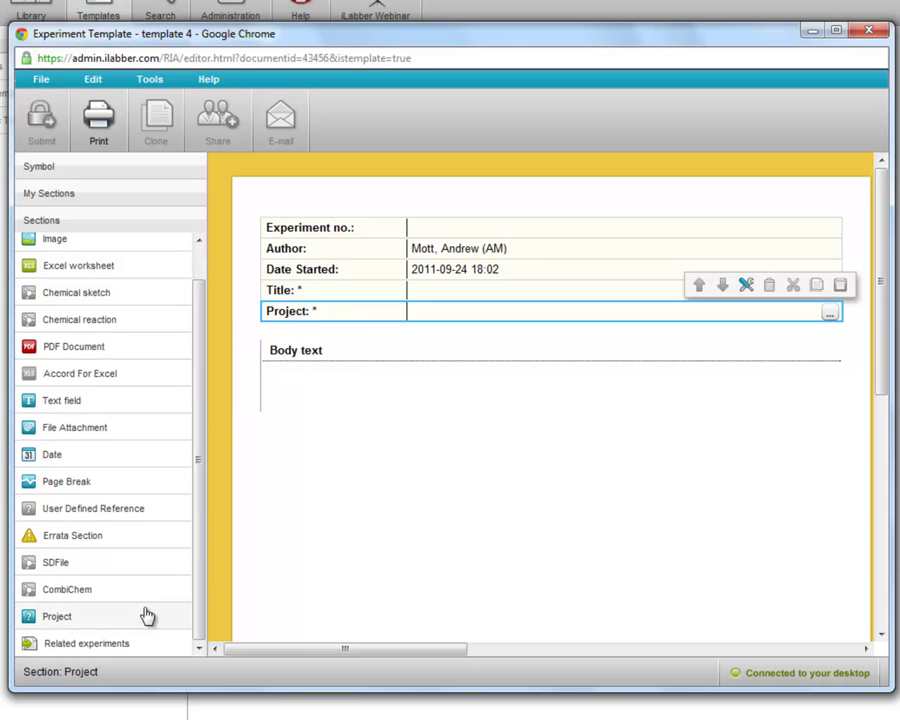
{"action": "double_click", "coordinate": [129, 648]}
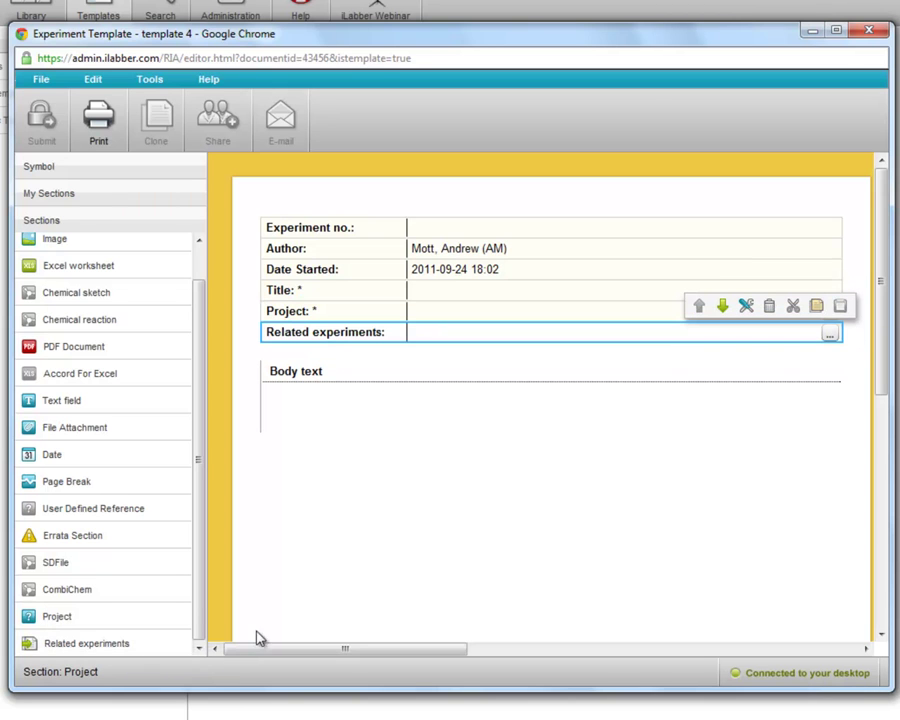
Set the Related experiments field to EXP-11-AQ2512, found through a library search
{"action": "left_click", "coordinate": [831, 340]}
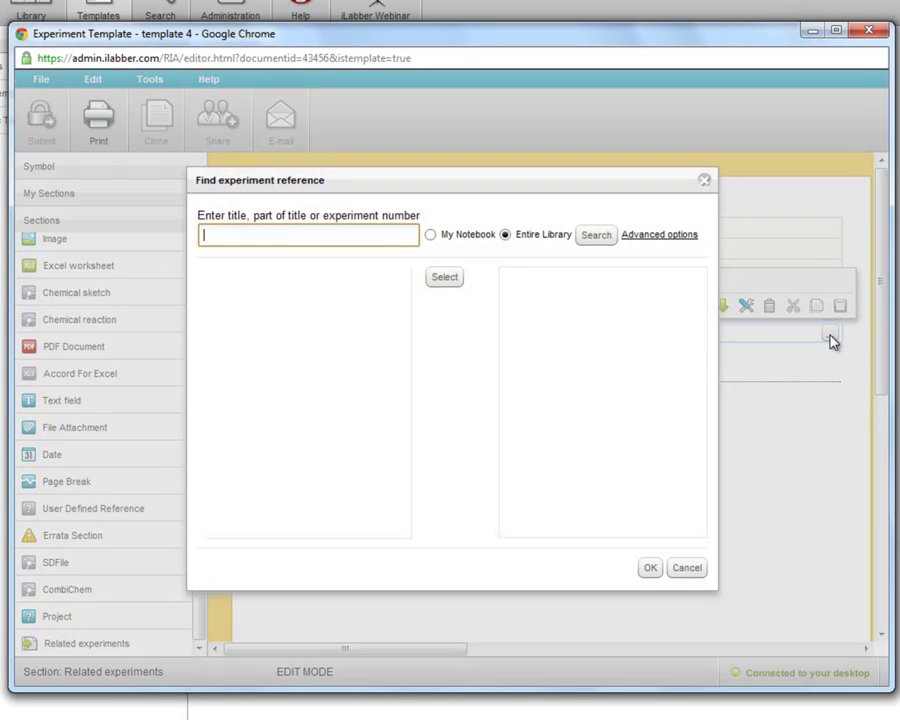
{"action": "left_click", "coordinate": [599, 238]}
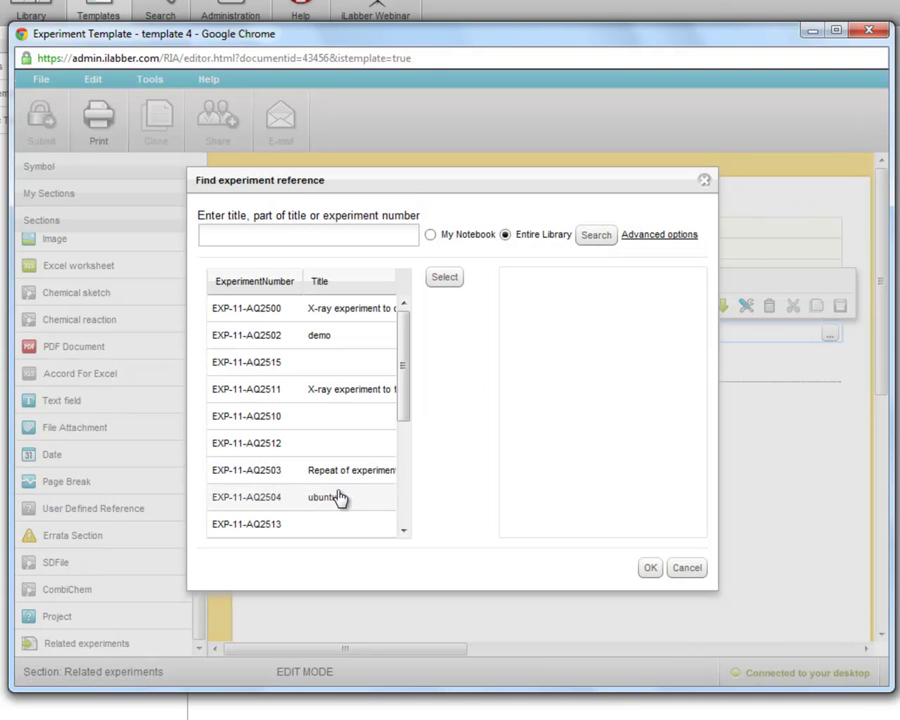
{"action": "double_click", "coordinate": [350, 455]}
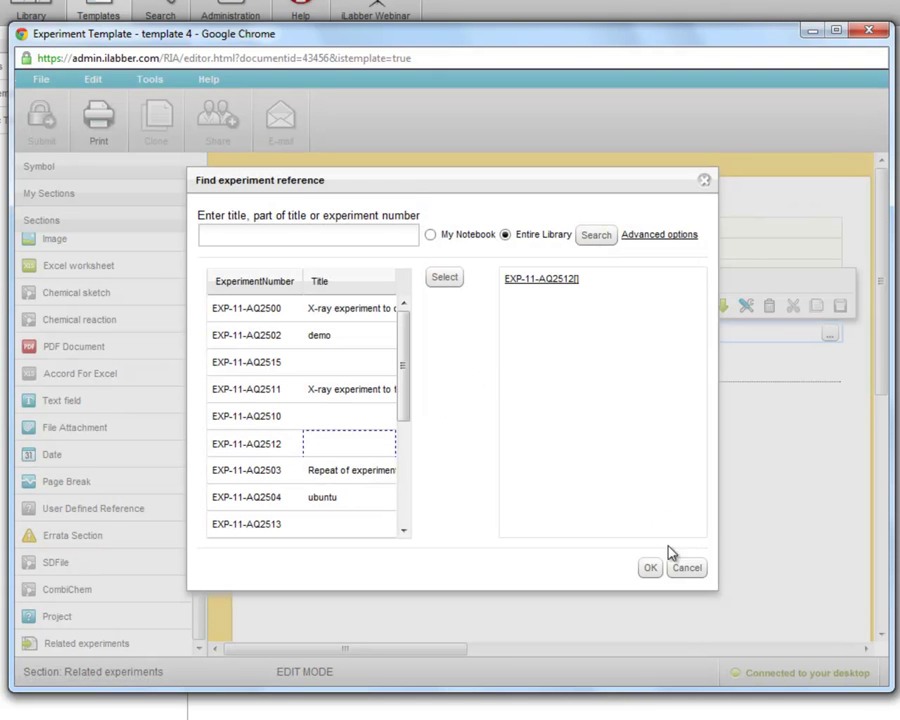
{"action": "left_click", "coordinate": [650, 568]}
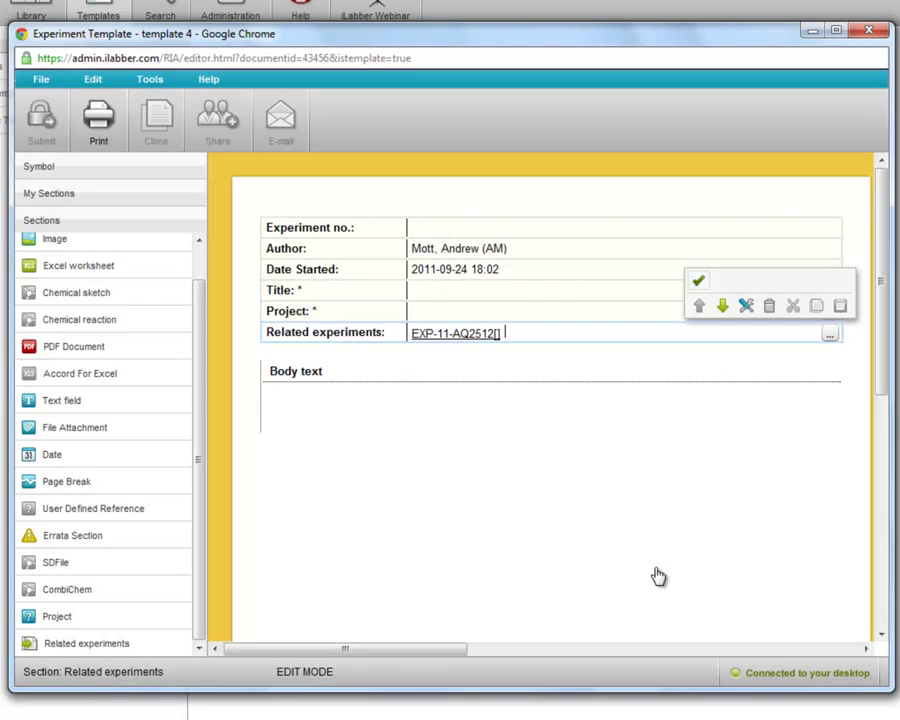
Retitle the Related experiments section 'Method'
{"action": "double_click", "coordinate": [330, 335]}
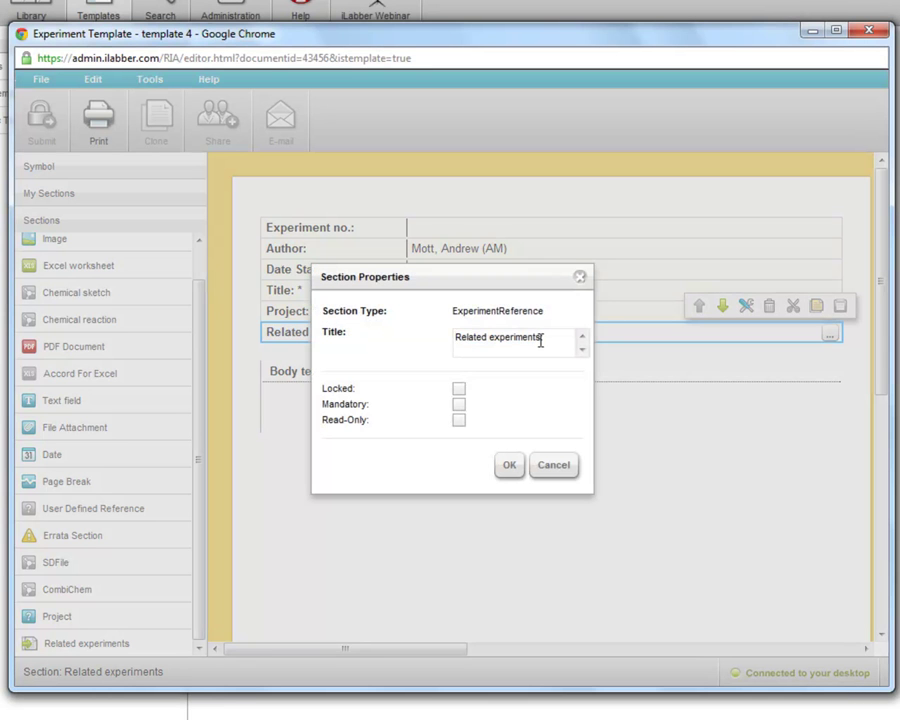
{"action": "left_click_drag", "start_coordinate": [543, 339], "coordinate": [449, 342]}
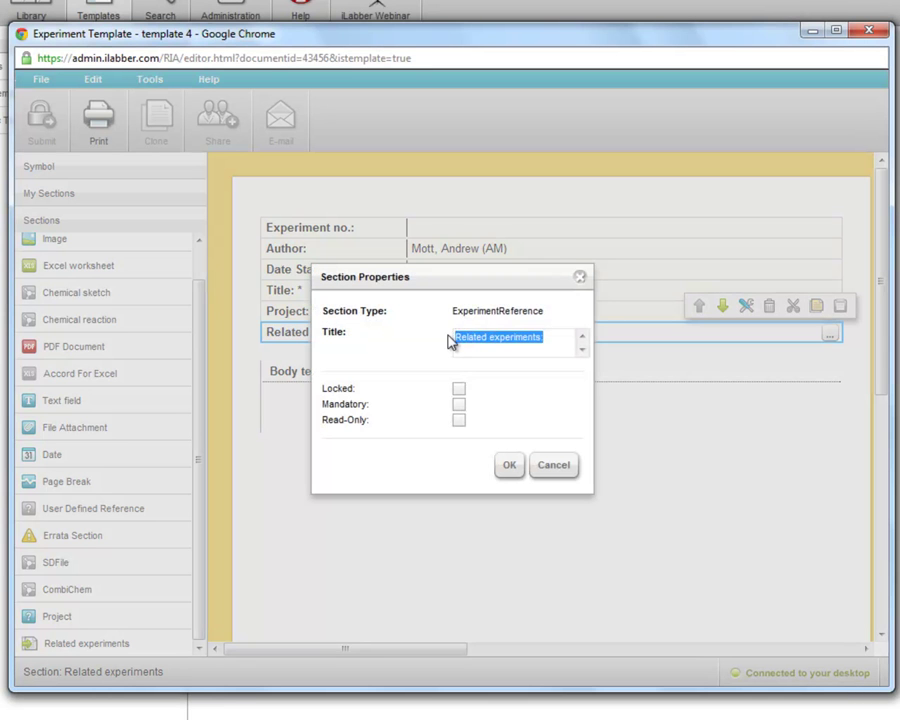
{"action": "type", "text": "Meth"}
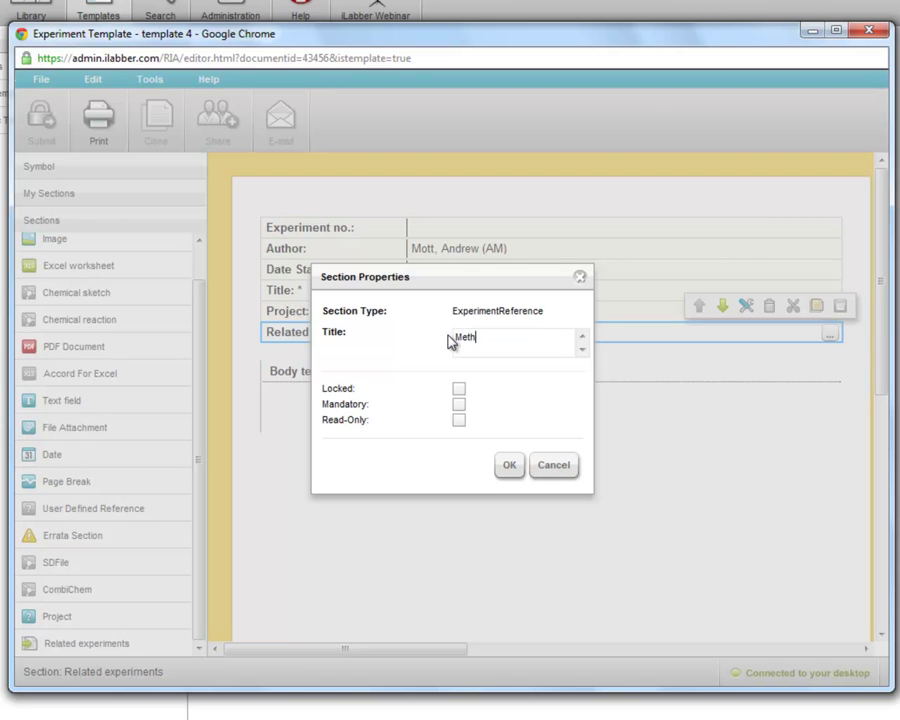
{"action": "type", "text": "od"}
{"action": "left_click", "coordinate": [509, 467]}
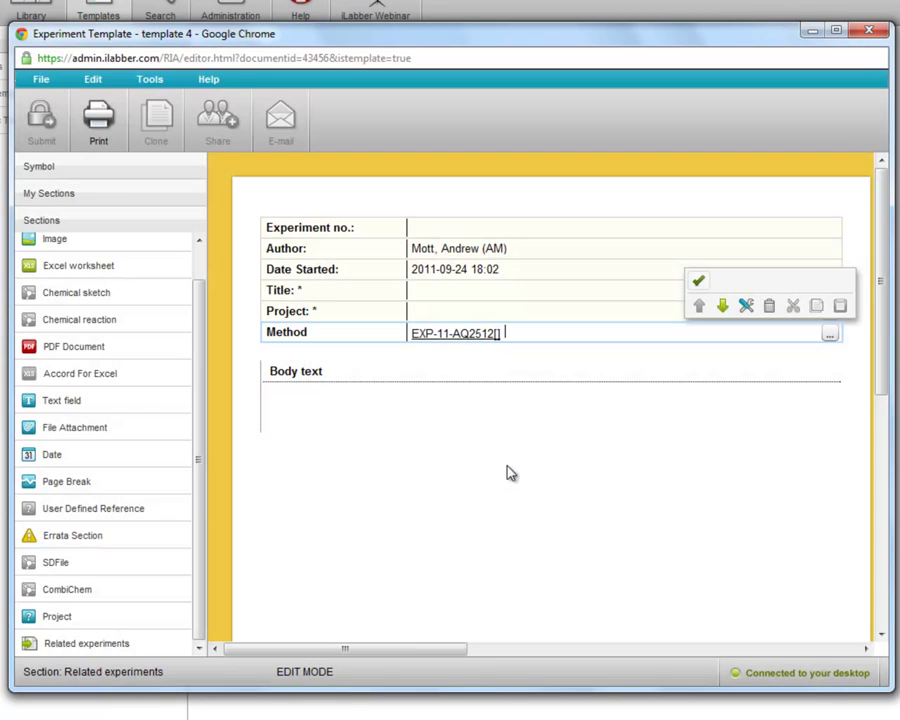
Retitle the Body text section 'Procedure' and select it
{"action": "double_click", "coordinate": [310, 375]}
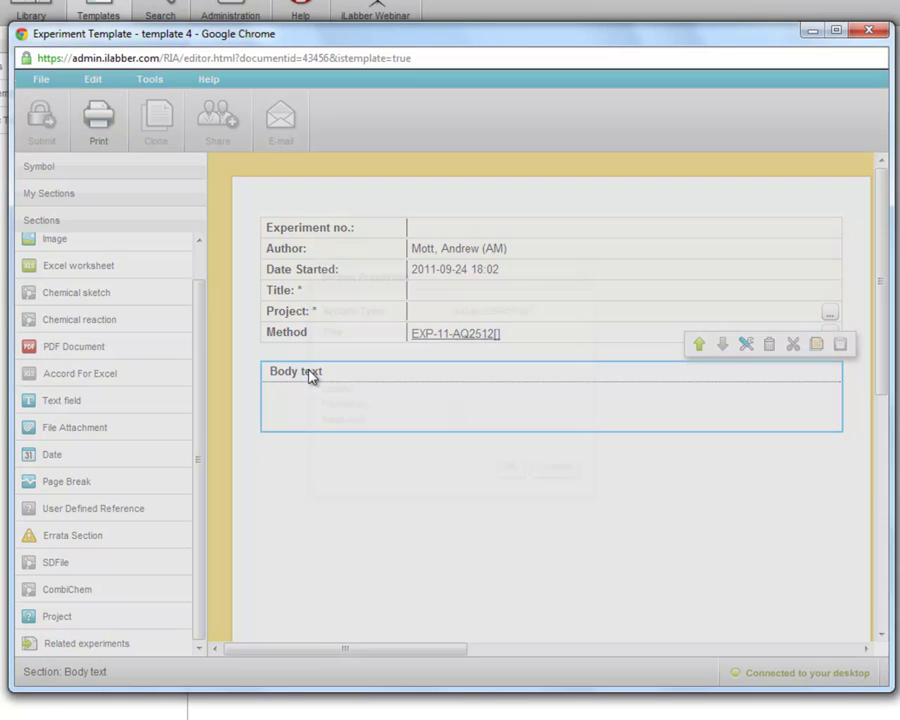
{"action": "left_click_drag", "start_coordinate": [506, 345], "coordinate": [456, 342]}
{"action": "type", "text": "R"}
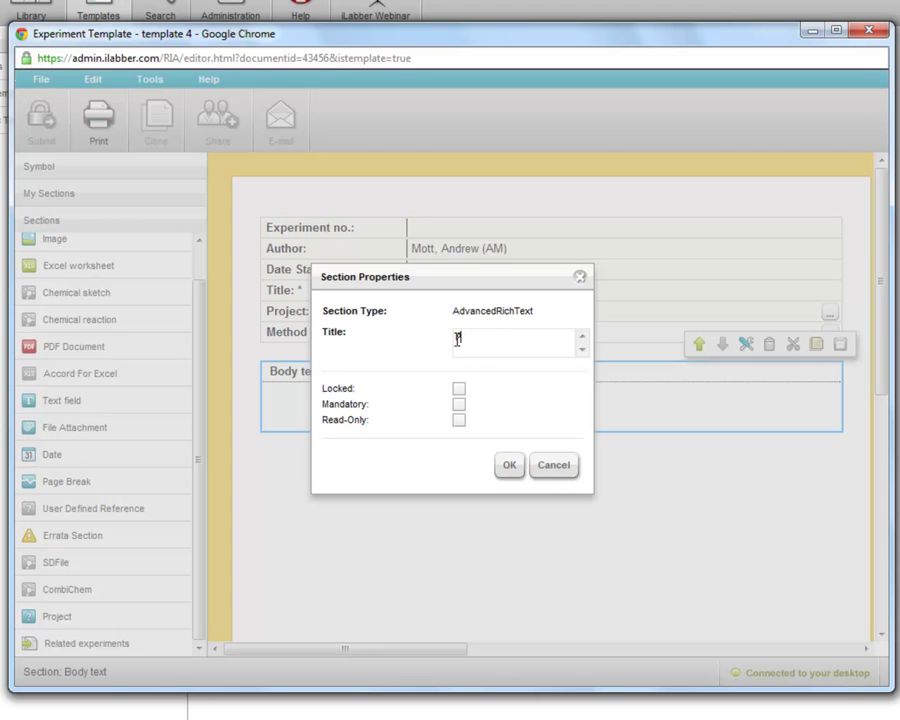
{"action": "left_click", "coordinate": [510, 466]}
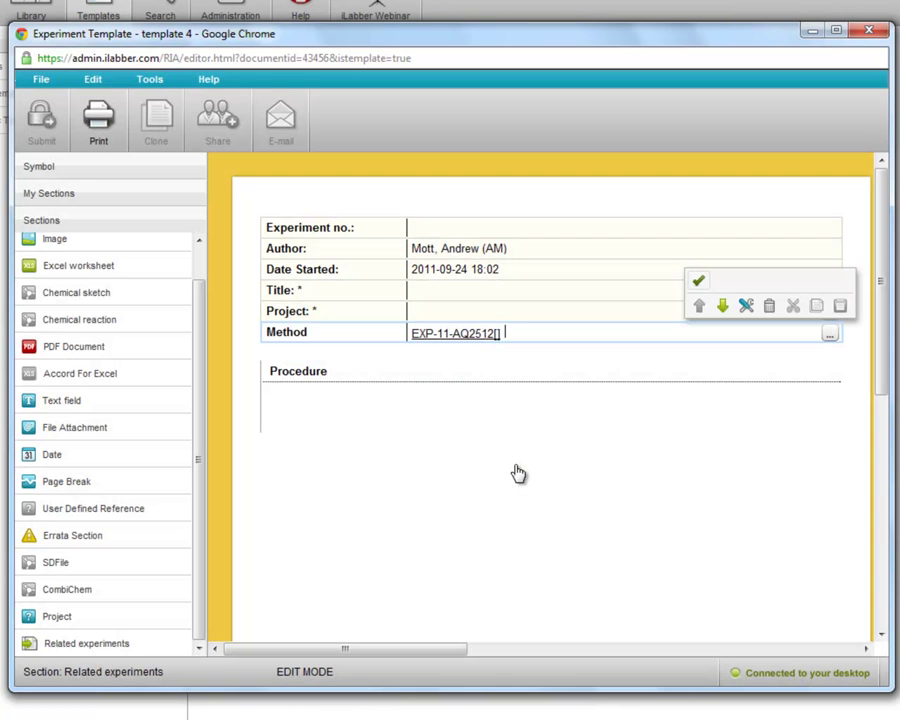
{"action": "left_click", "coordinate": [356, 385]}
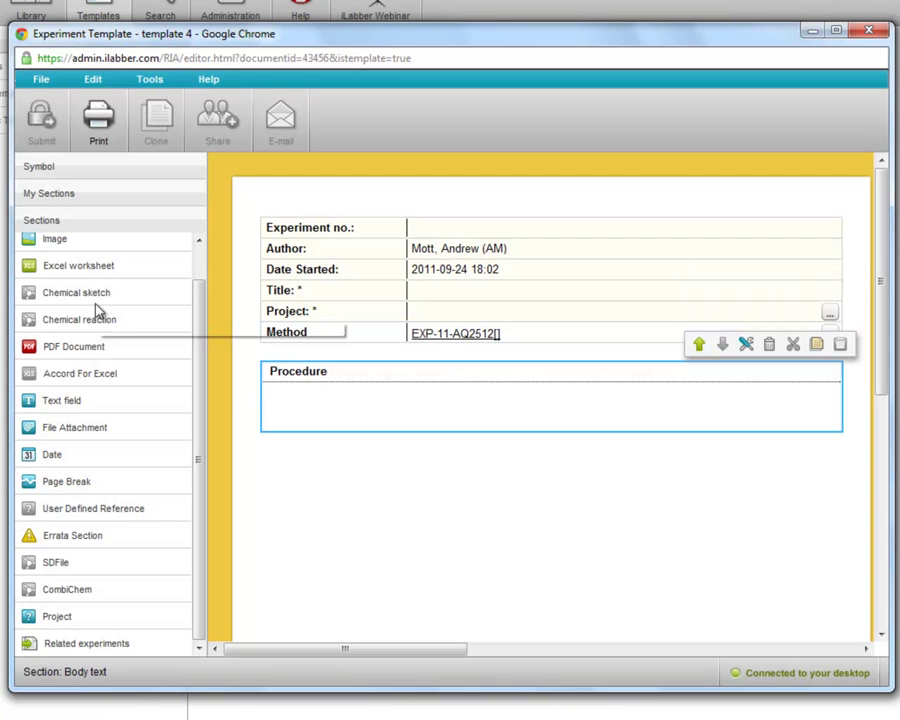
Add an image section below Procedure and title it 'HPLC'
{"action": "left_click", "coordinate": [73, 246]}
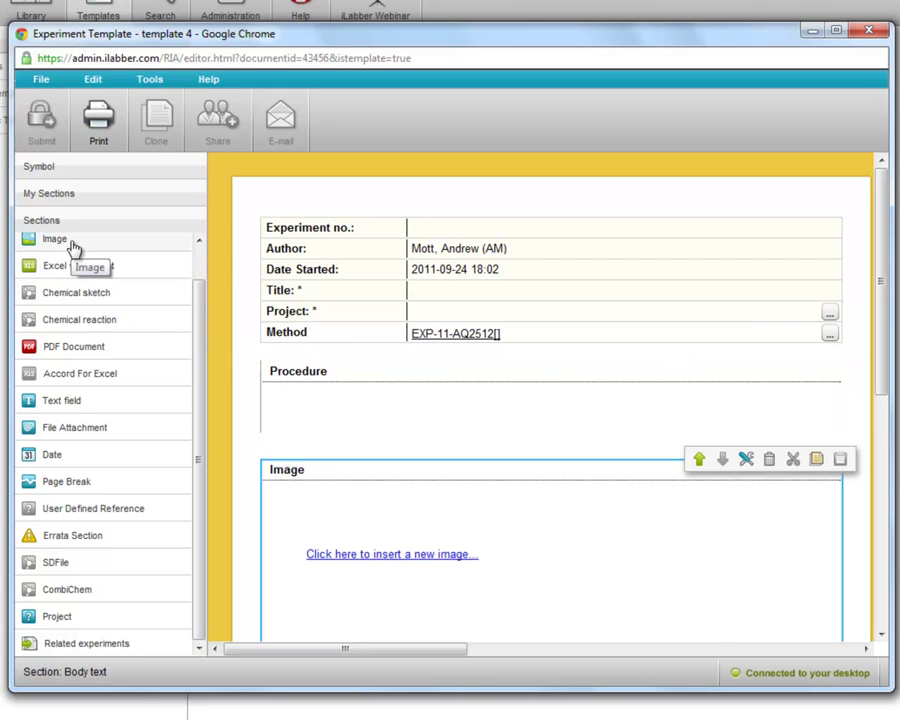
{"action": "double_click", "coordinate": [297, 474]}
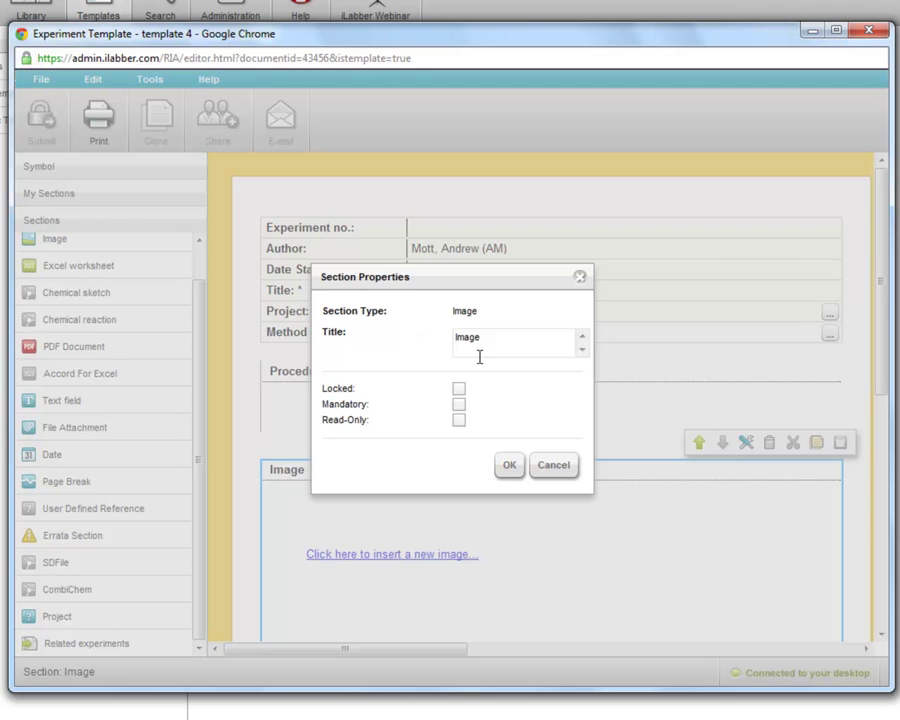
{"action": "left_click_drag", "start_coordinate": [492, 339], "coordinate": [455, 345]}
{"action": "type", "text": "HPLC"}
{"action": "left_click", "coordinate": [507, 466]}
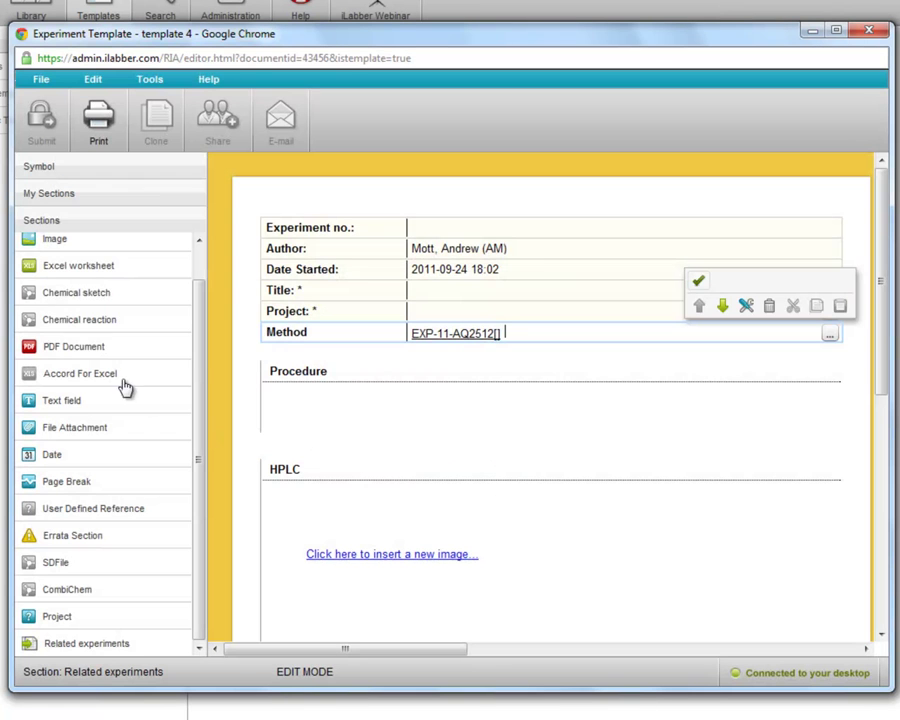
{"action": "left_click_drag", "start_coordinate": [195, 338], "coordinate": [195, 280]}
Insert a new Body text section and retitle it 'Results'
{"action": "left_click", "coordinate": [115, 257]}
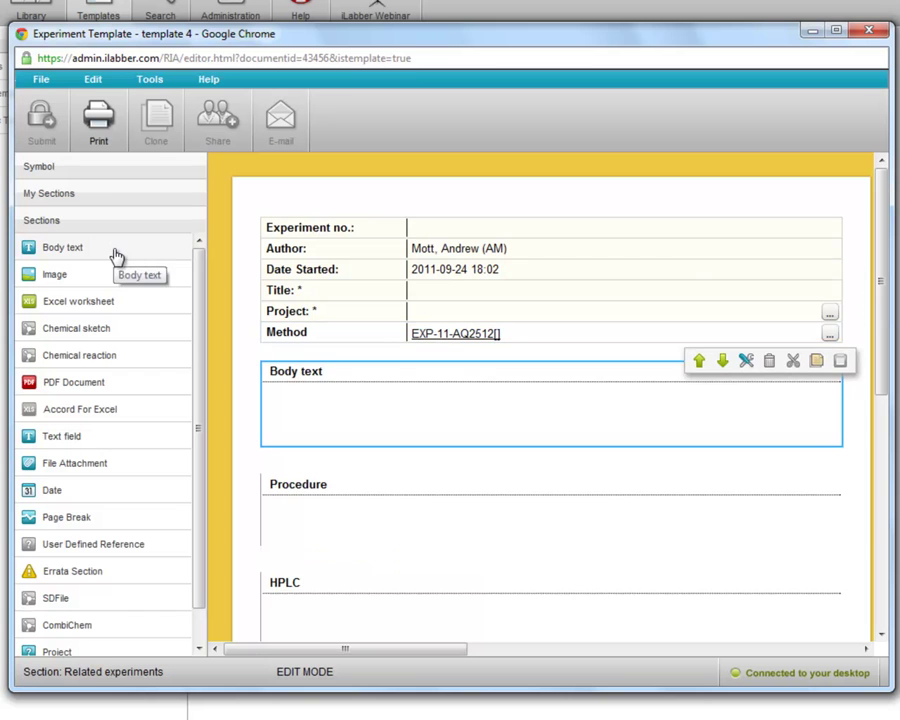
{"action": "double_click", "coordinate": [310, 374]}
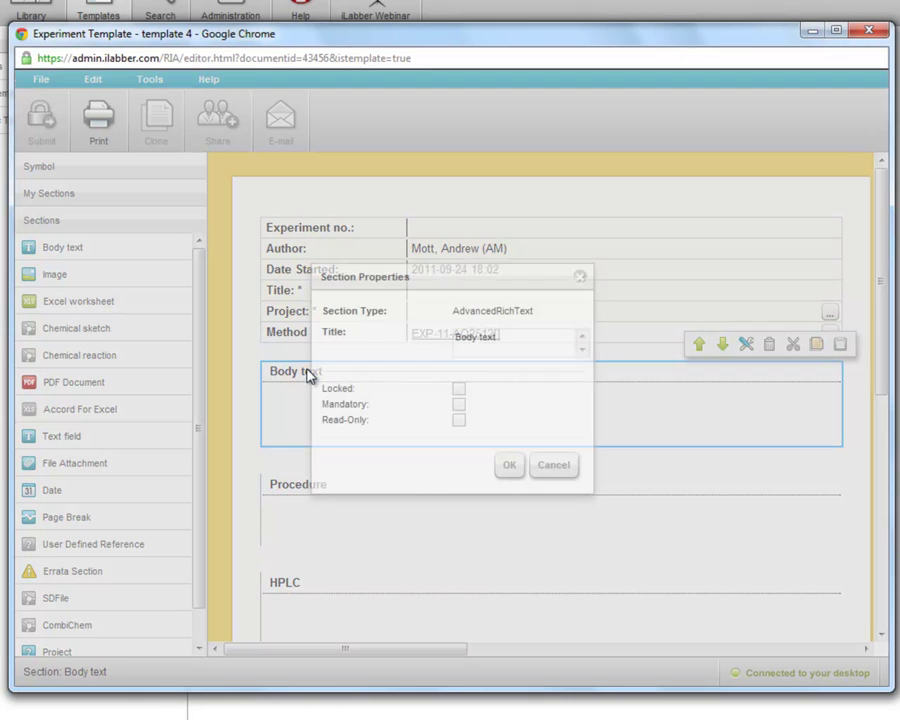
{"action": "left_click_drag", "start_coordinate": [511, 341], "coordinate": [451, 342]}
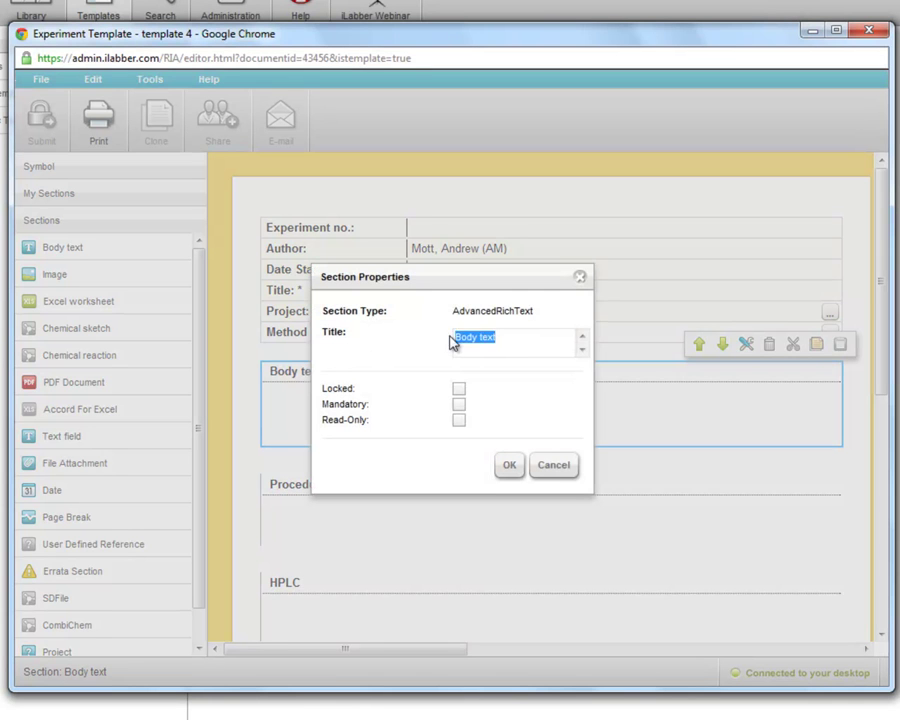
{"action": "type", "text": "Results"}
{"action": "left_click", "coordinate": [508, 466]}
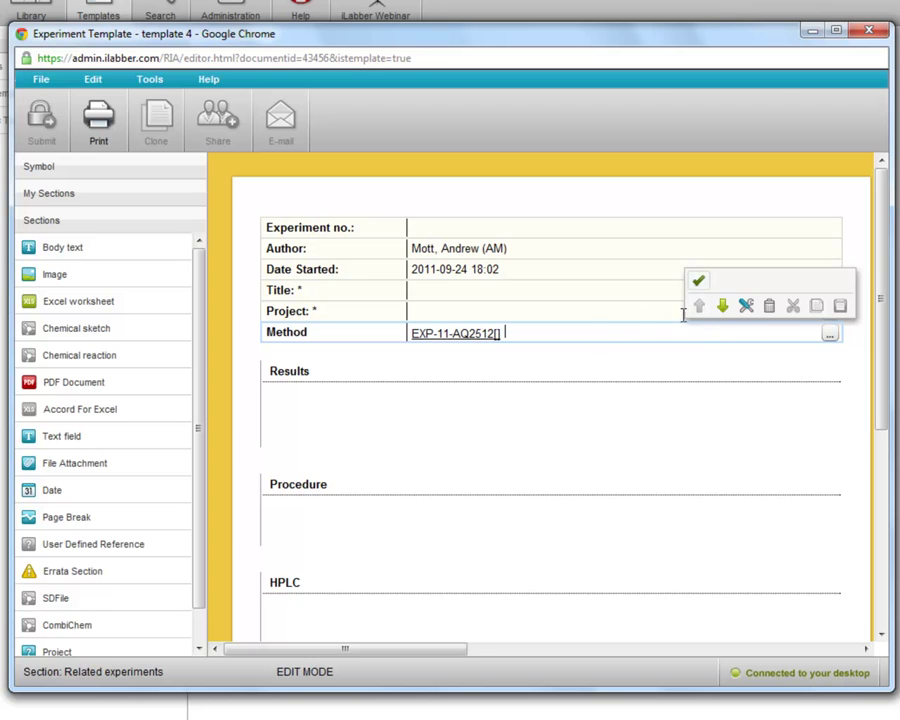
Move Results down below HPLC and add a File Attachment section after it
{"action": "left_click", "coordinate": [560, 382]}
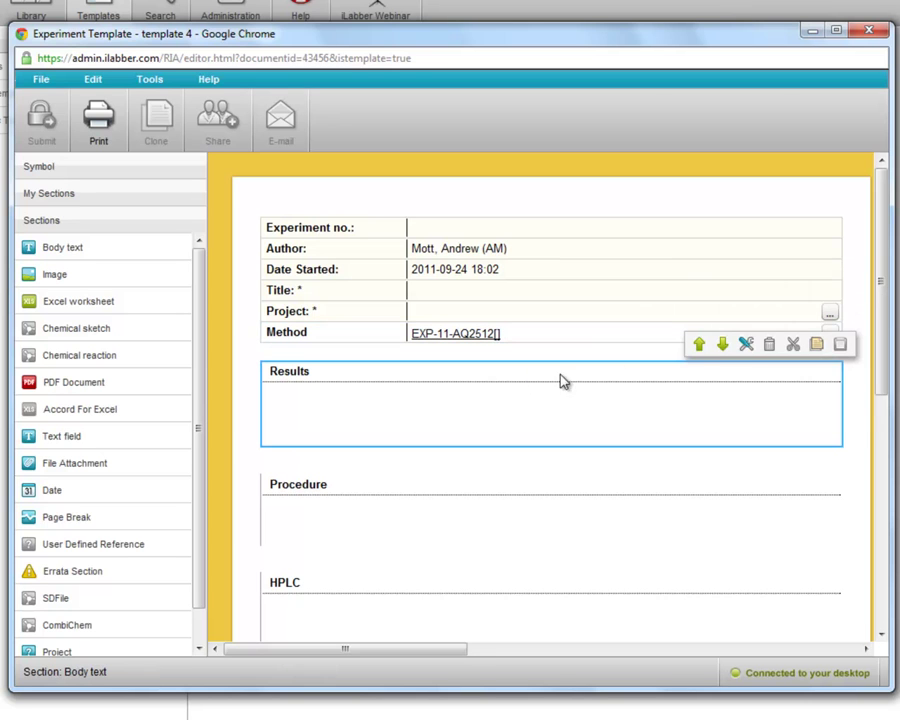
{"action": "left_click", "coordinate": [724, 347]}
{"action": "left_click", "coordinate": [724, 347]}
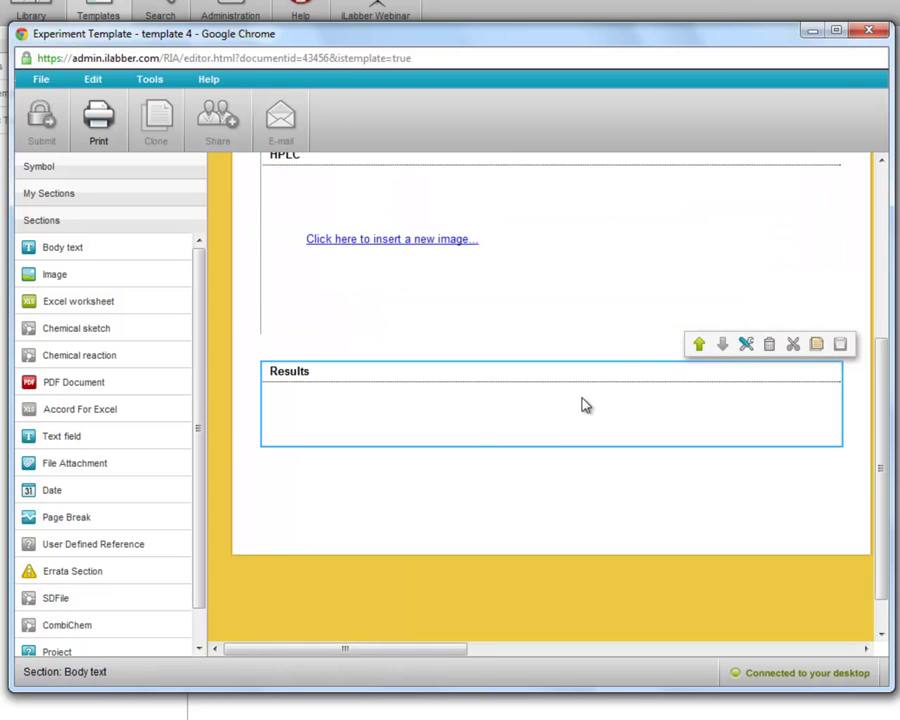
{"action": "left_click", "coordinate": [88, 472]}
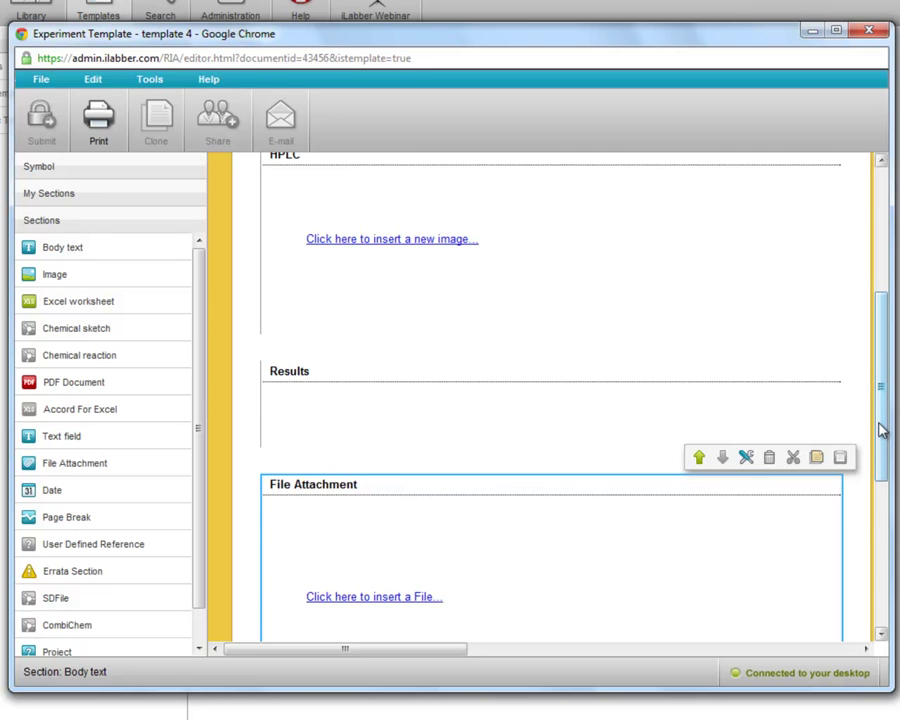
{"action": "left_click_drag", "start_coordinate": [880, 430], "coordinate": [888, 290]}
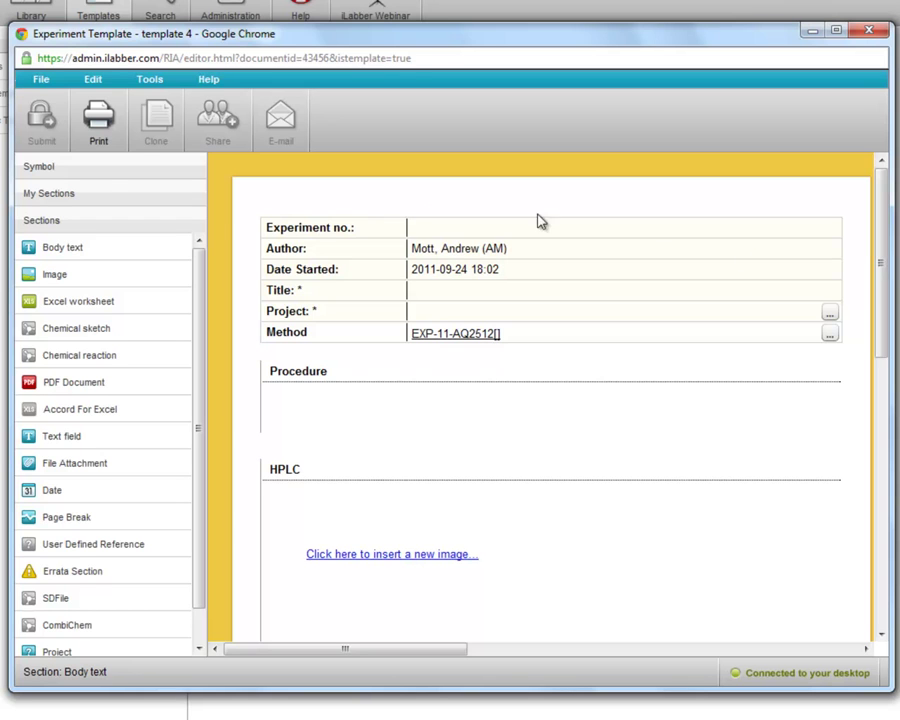
Save template 4 from the File menu, then close its editor to return to Templates
{"action": "left_click", "coordinate": [43, 80]}
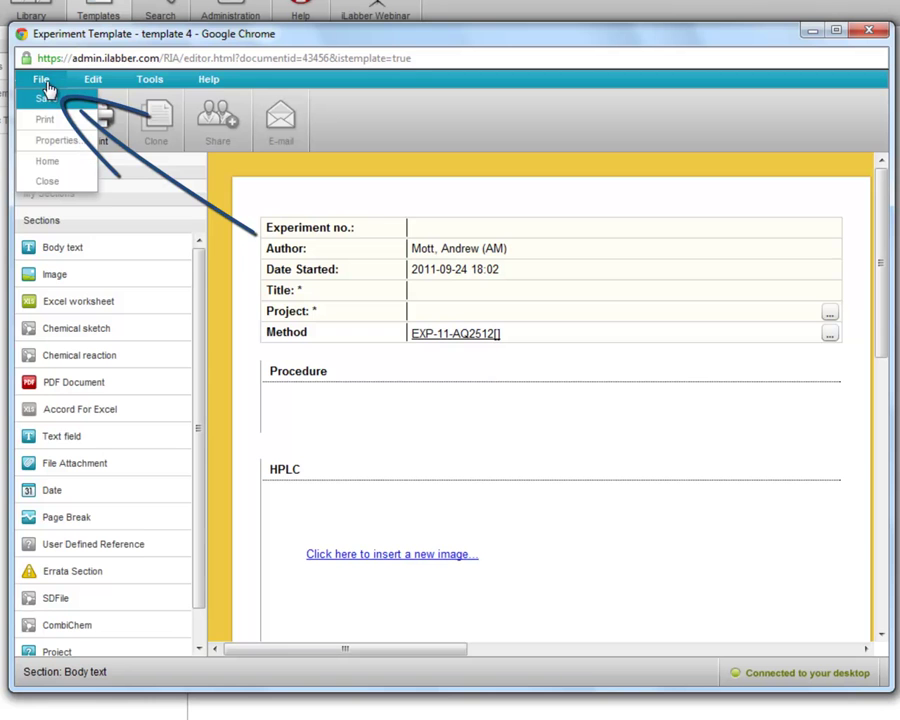
{"action": "left_click", "coordinate": [45, 101]}
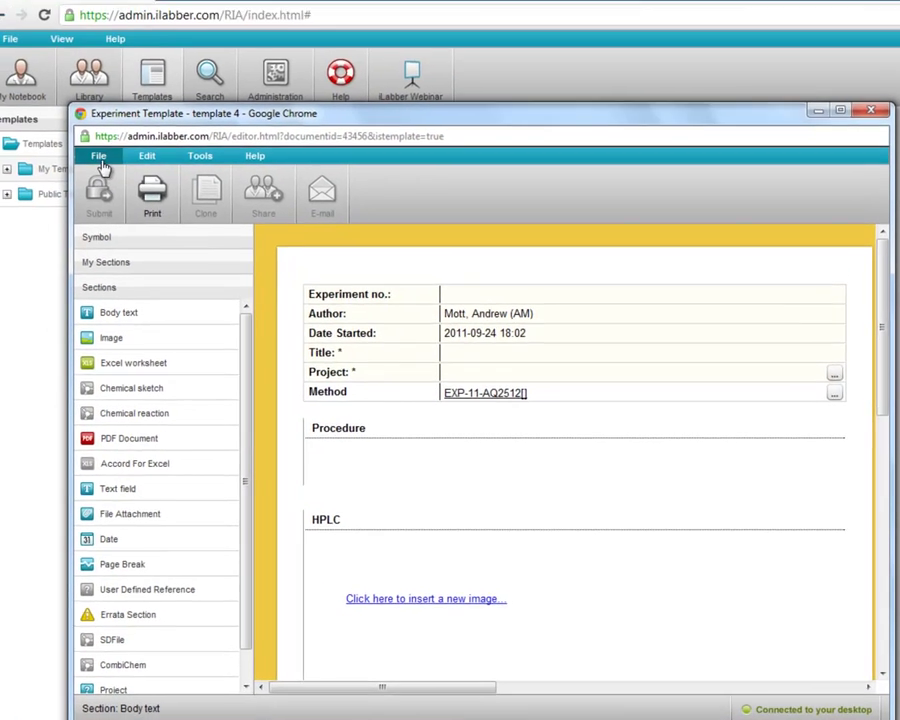
{"action": "left_click", "coordinate": [100, 160]}
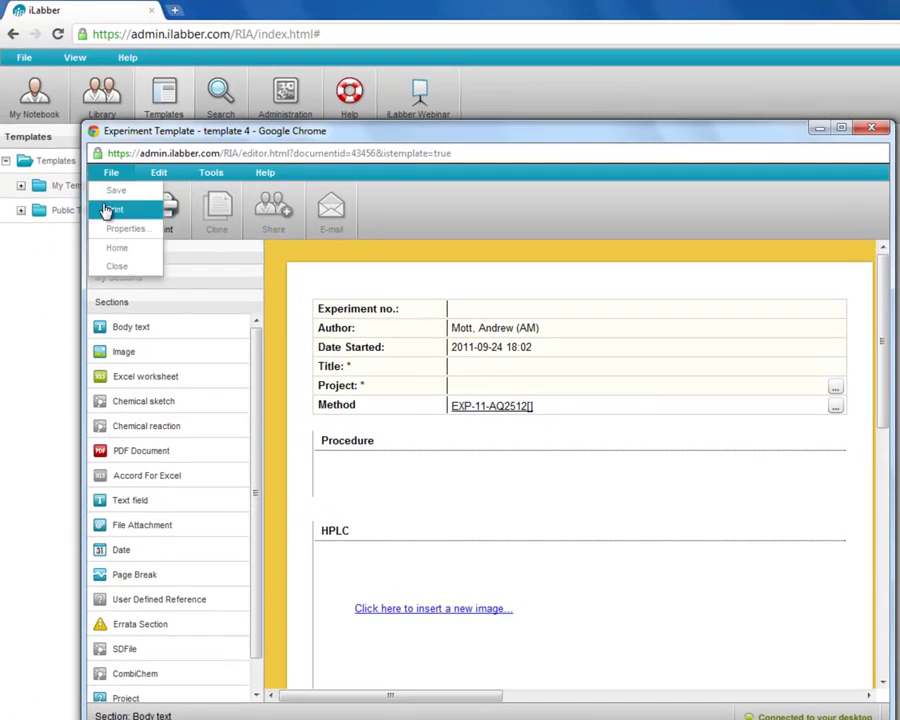
{"action": "left_click", "coordinate": [103, 264]}
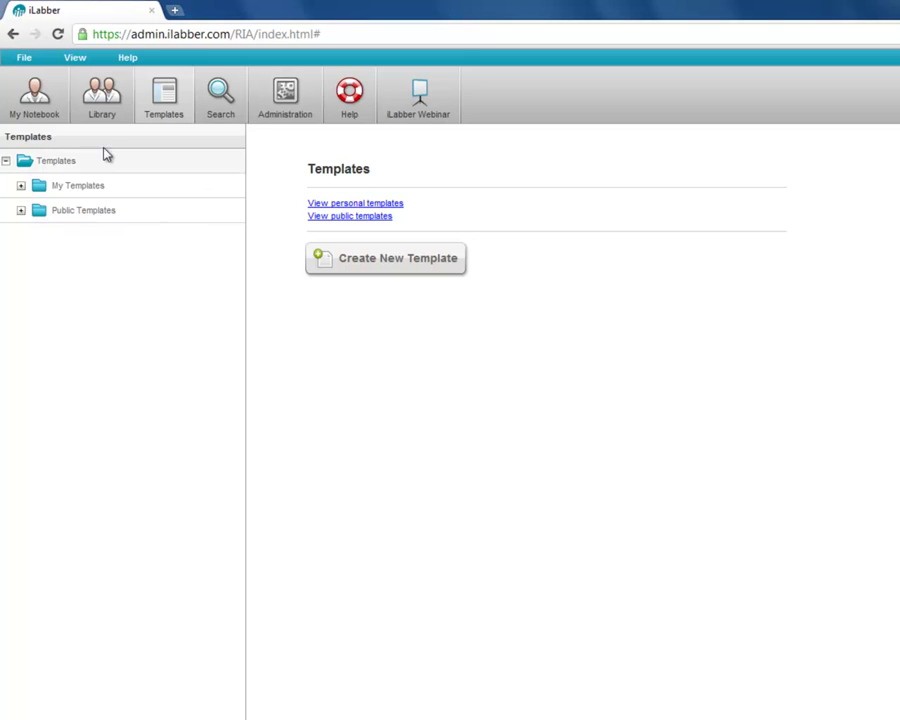
From My Notebook, create a new experiment based on My Templates > template 4
{"action": "left_click", "coordinate": [43, 110]}
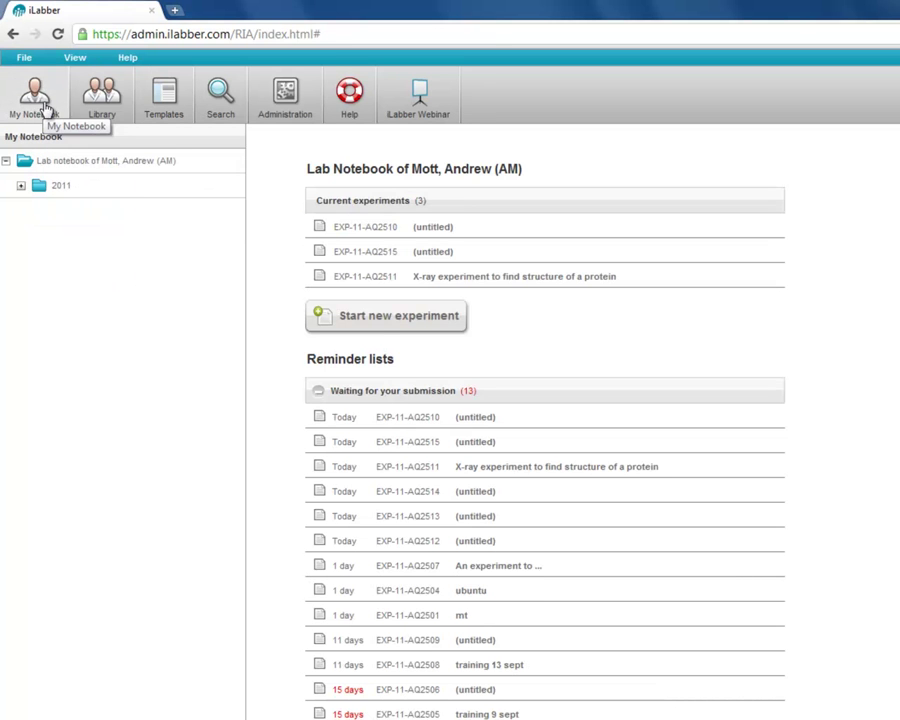
{"action": "left_click", "coordinate": [405, 320]}
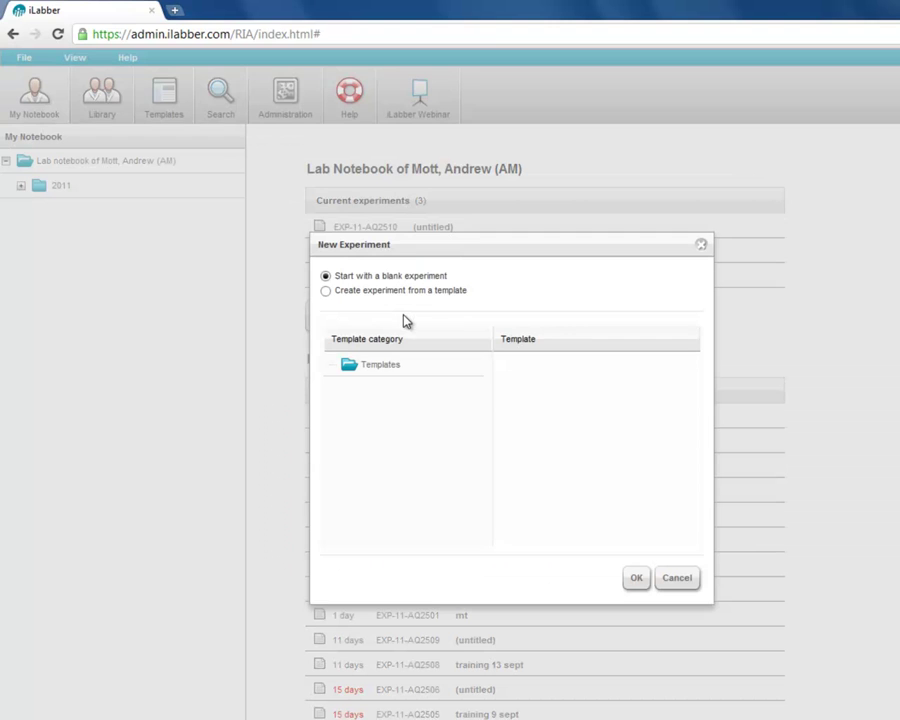
{"action": "left_click", "coordinate": [391, 373]}
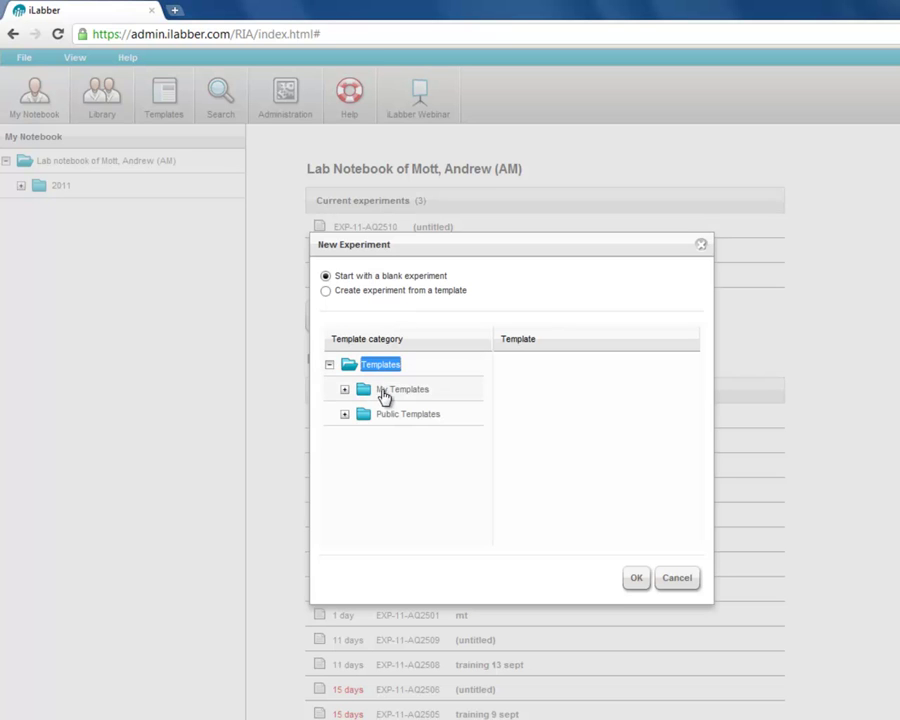
{"action": "left_click", "coordinate": [370, 396]}
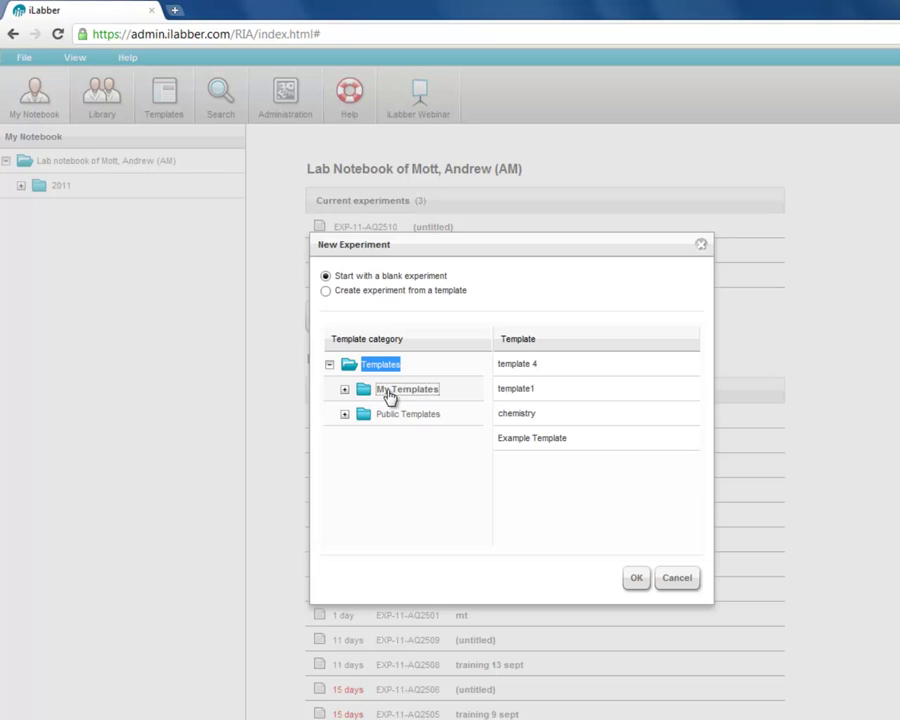
{"action": "left_click", "coordinate": [525, 368]}
{"action": "left_click", "coordinate": [636, 577]}
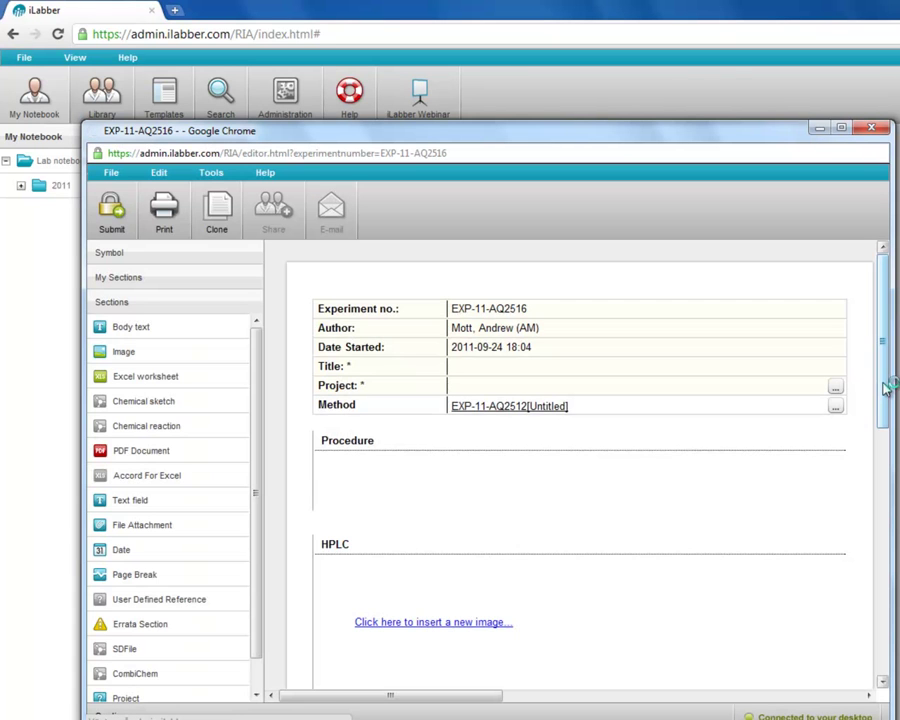
Confirm EXP-11-AQ2516 shows the Results and File Attachment sections, then close it to save
{"action": "left_click_drag", "start_coordinate": [886, 388], "coordinate": [866, 565]}
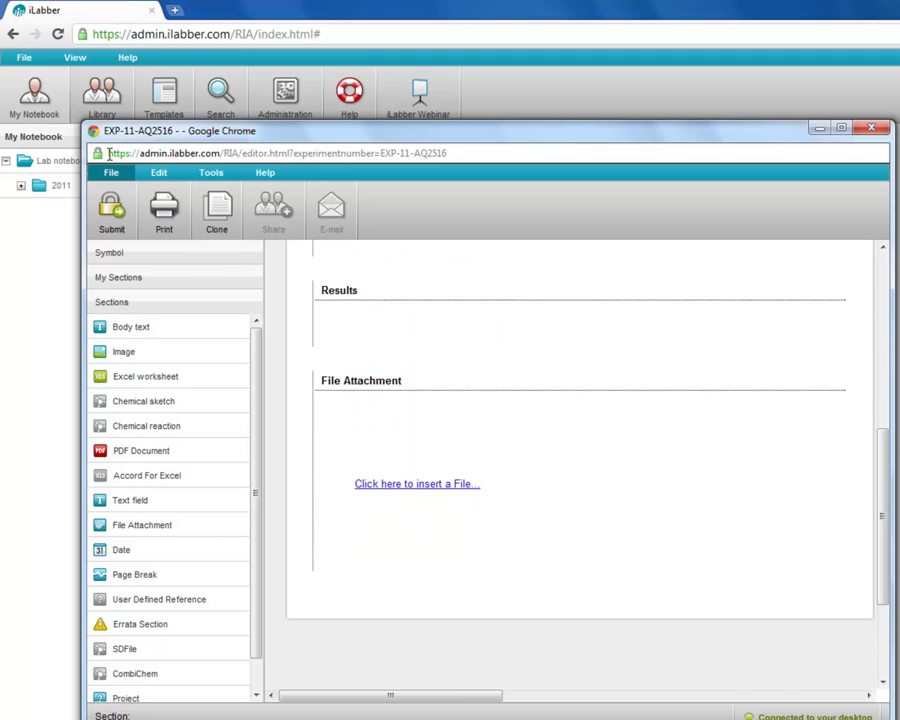
{"action": "left_click", "coordinate": [111, 172]}
{"action": "left_click", "coordinate": [117, 322]}
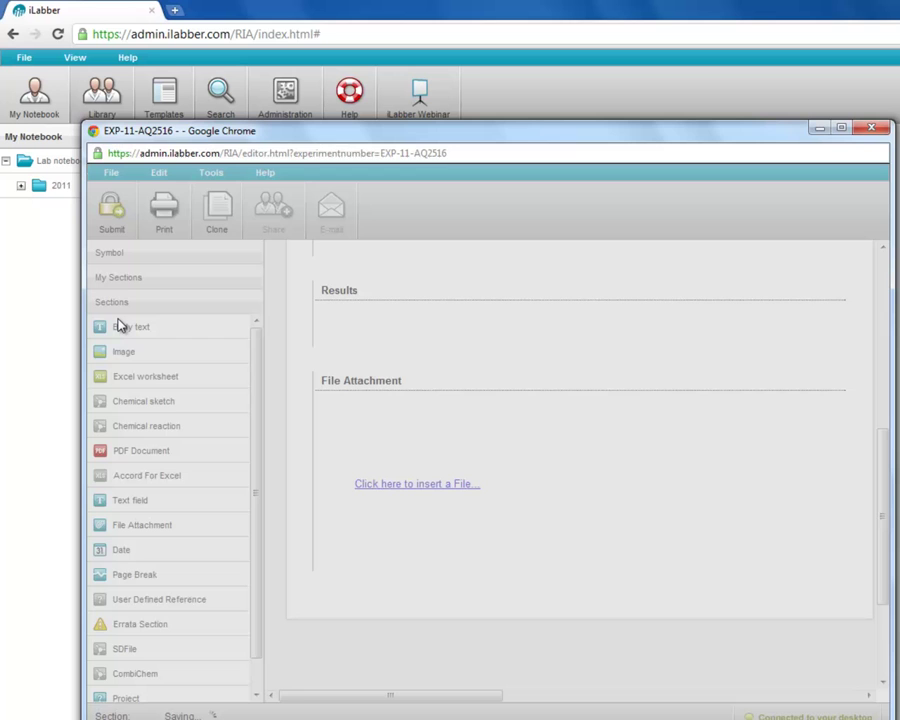